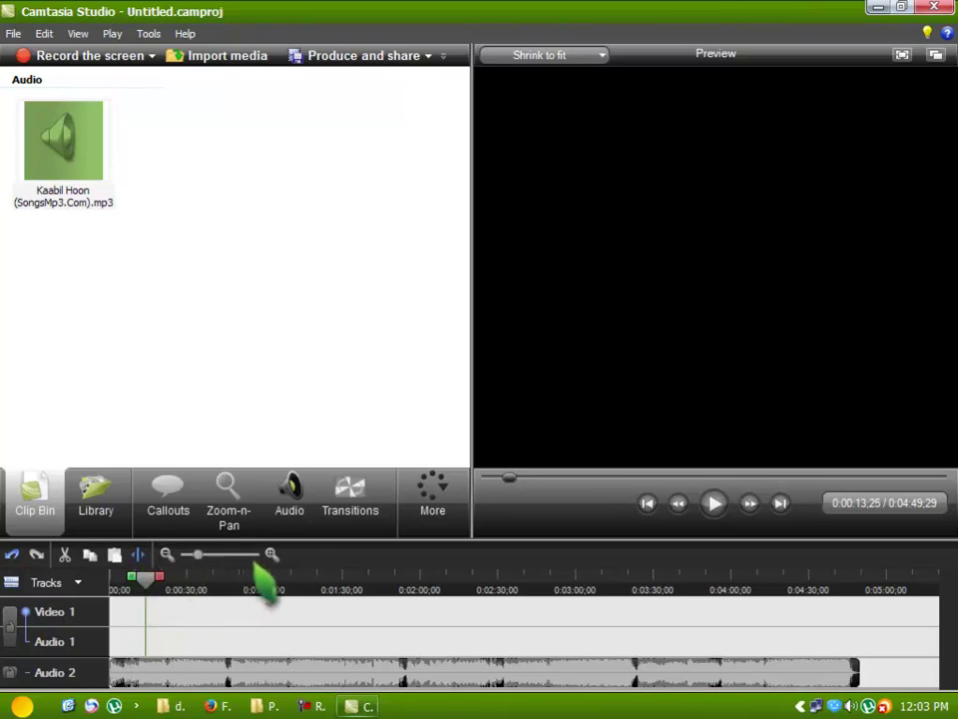
# Step: Zoom into the timeline and set the playhead to exactly 0:00:12;00
pyautogui.click(270, 555)
pyautogui.click(270, 555)
pyautogui.click(270, 555)
pyautogui.click(271, 555)
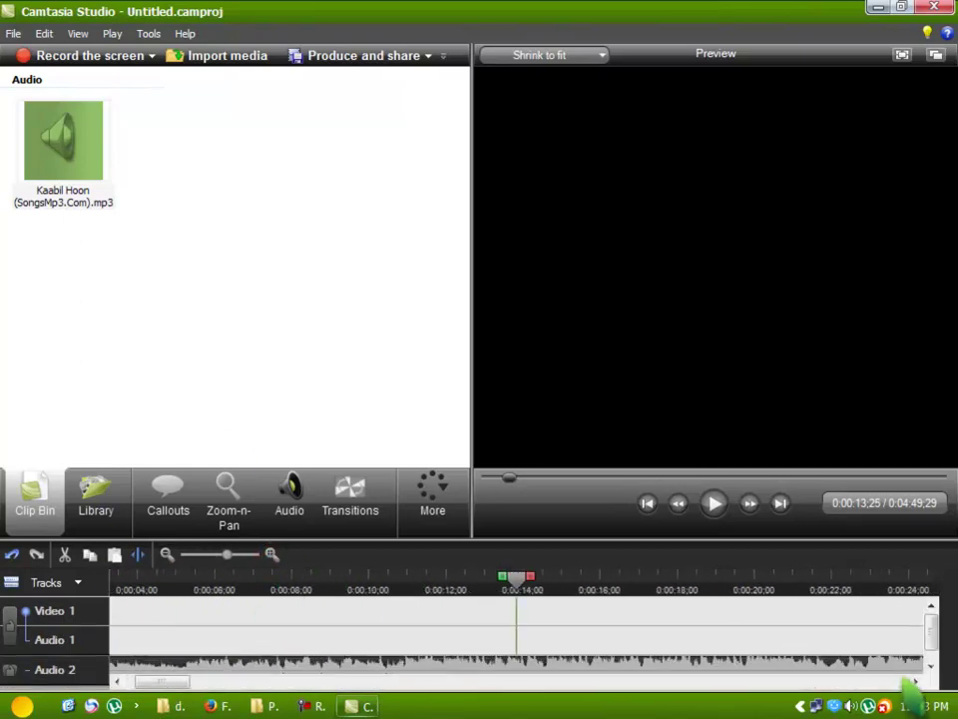
pyautogui.click(929, 664)
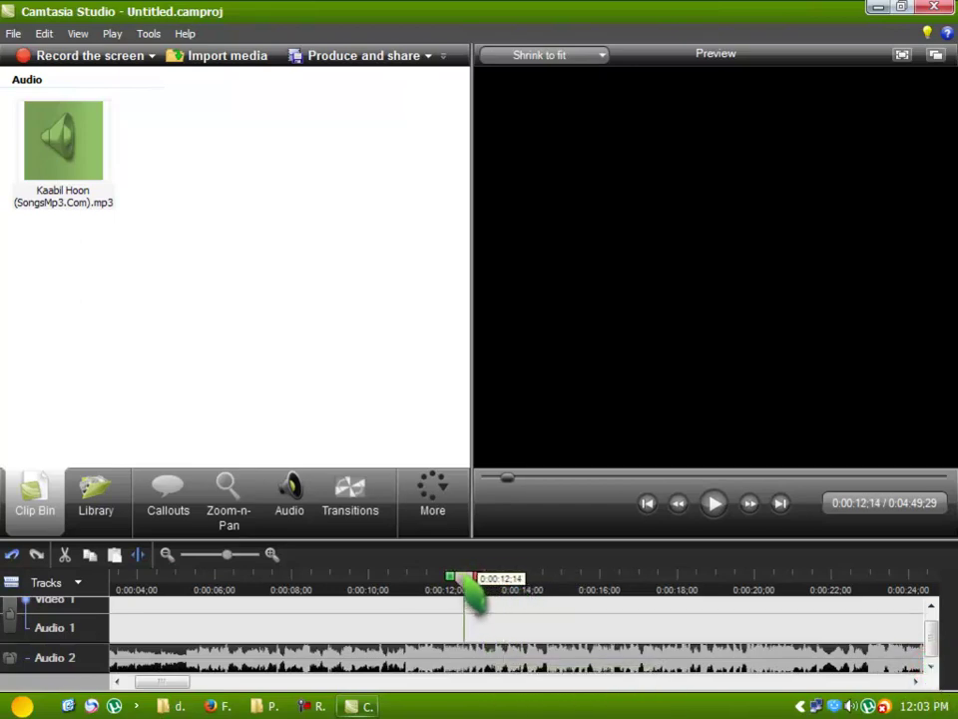
pyautogui.moveTo(448, 588); pyautogui.dragTo(447, 589)
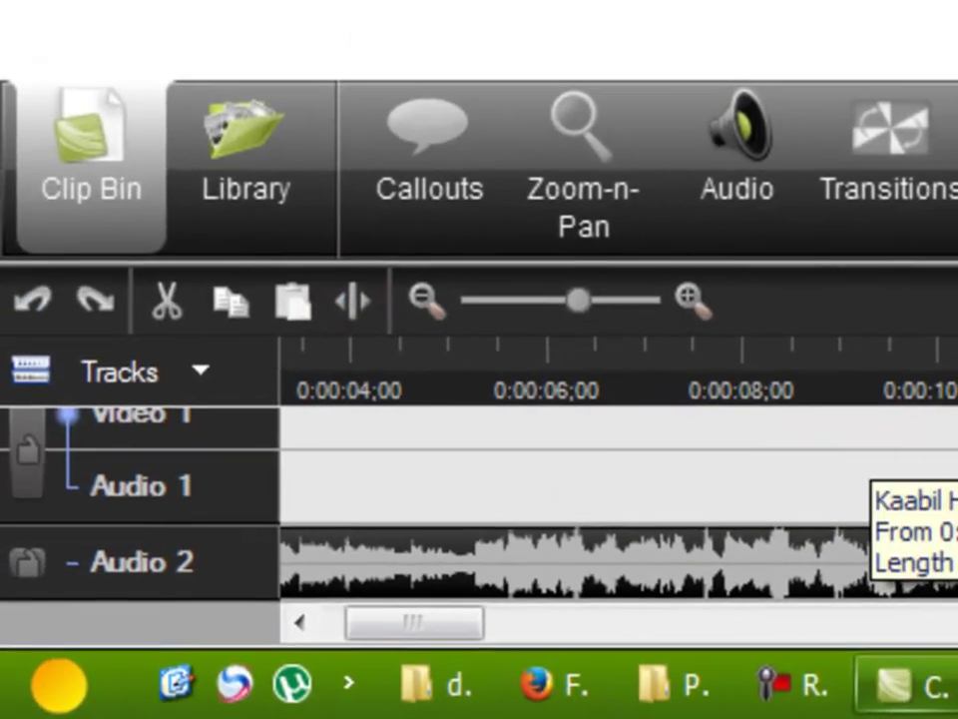
# Step: Split the Kaabil Hoon clip at 12 seconds and drag the remaining part away
pyautogui.click(839, 615)
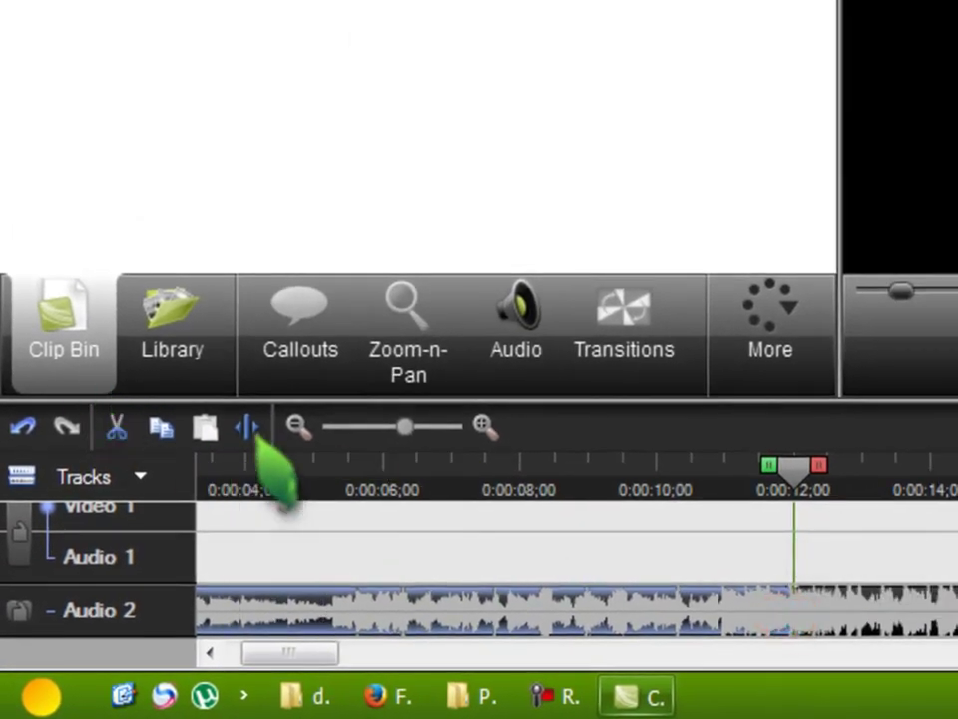
pyautogui.moveTo(915, 607); pyautogui.dragTo(957, 607)
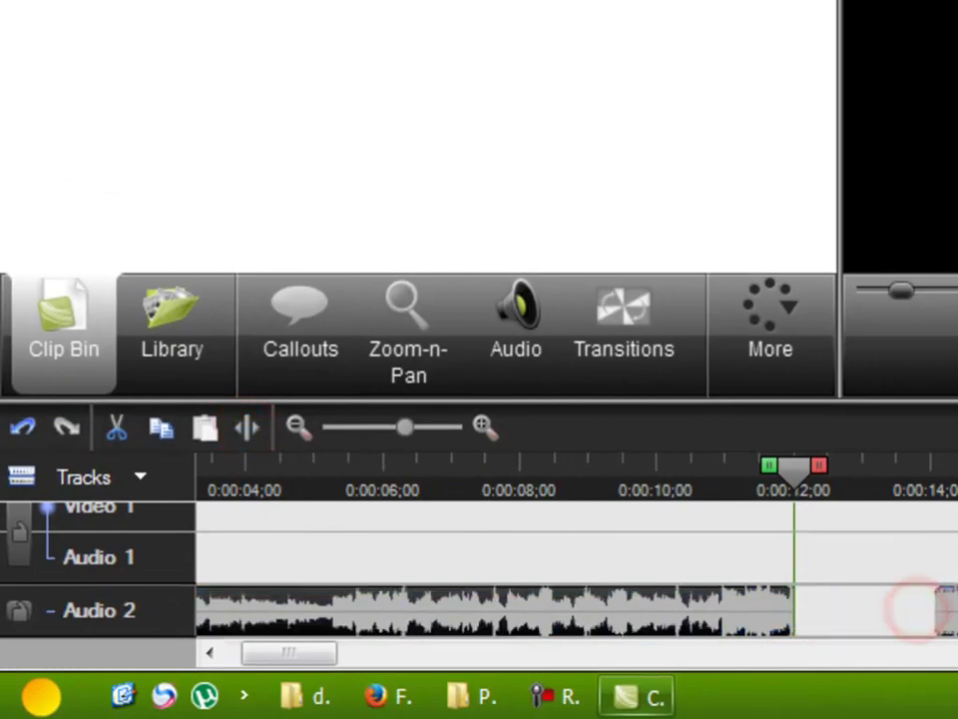
pyautogui.scroll(2, 877, 628)
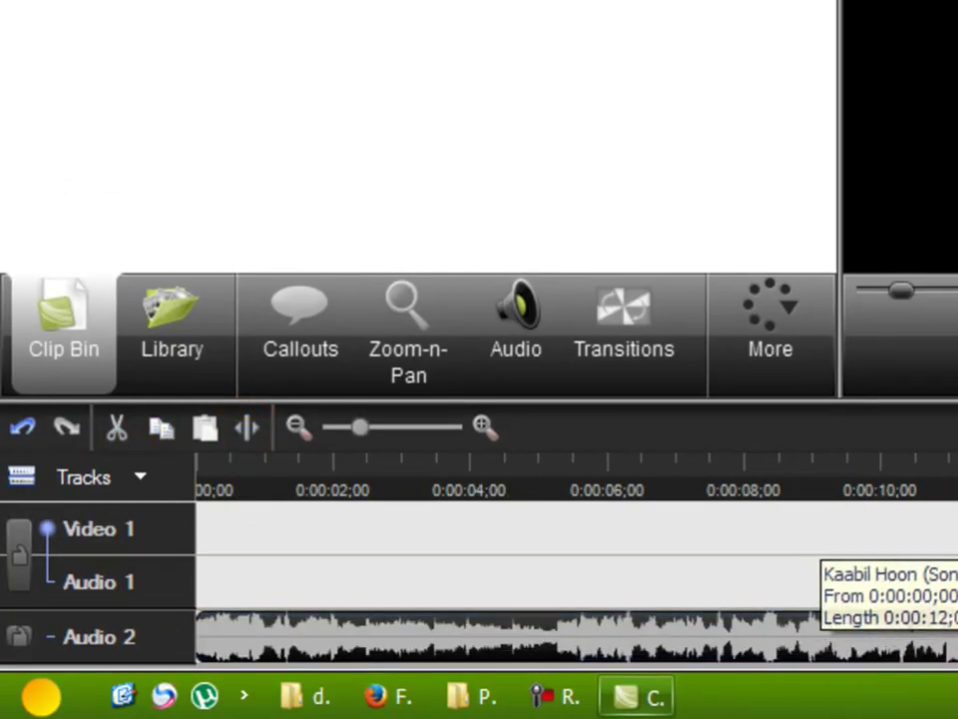
pyautogui.click(254, 477)
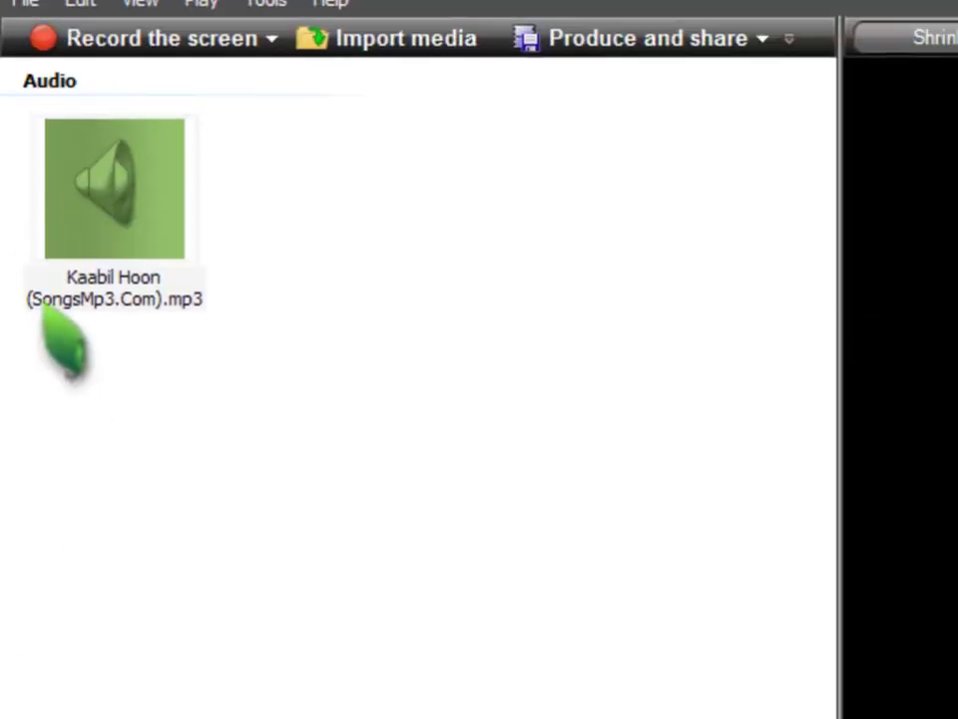
pyautogui.click(26, 59)
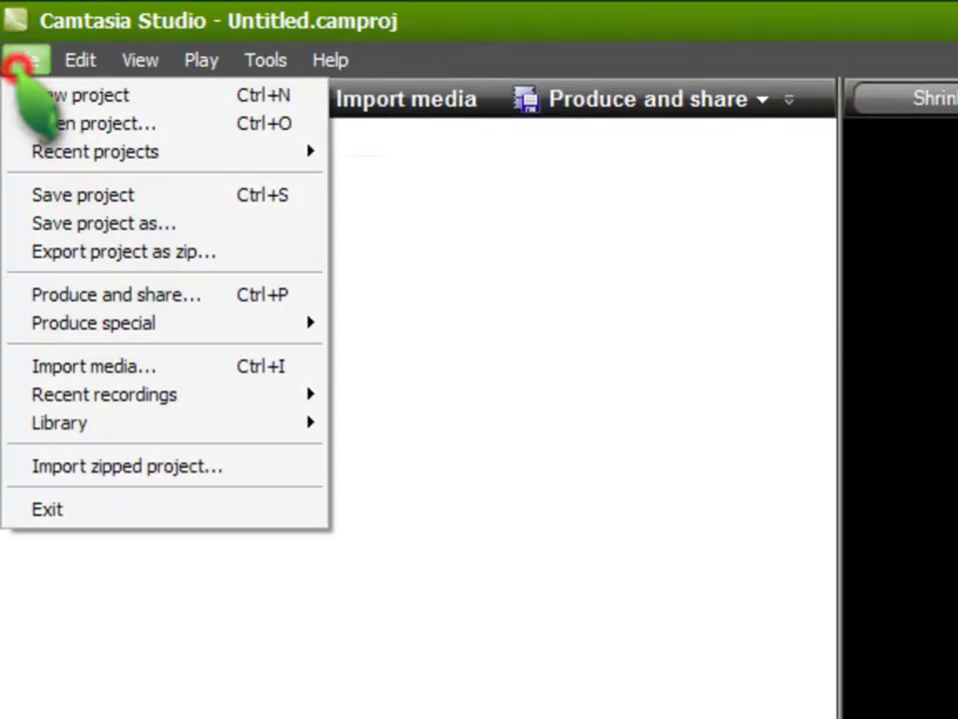
# Step: Export the project audio as Untitled.wav to the Desktop, then close Camtasia without saving
pyautogui.moveTo(199, 329)
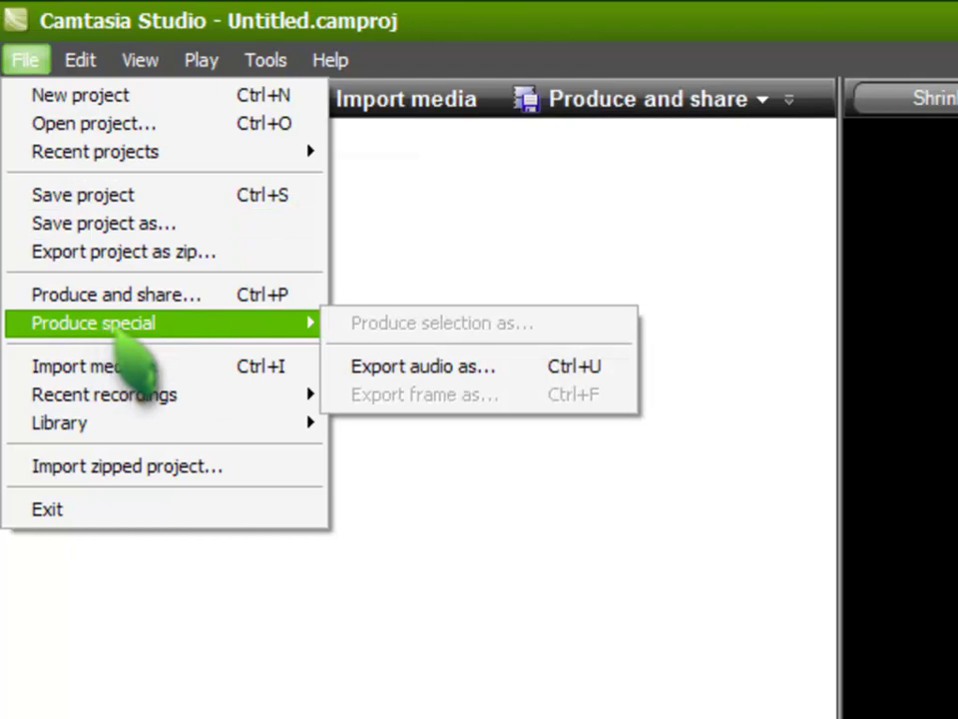
pyautogui.click(417, 366)
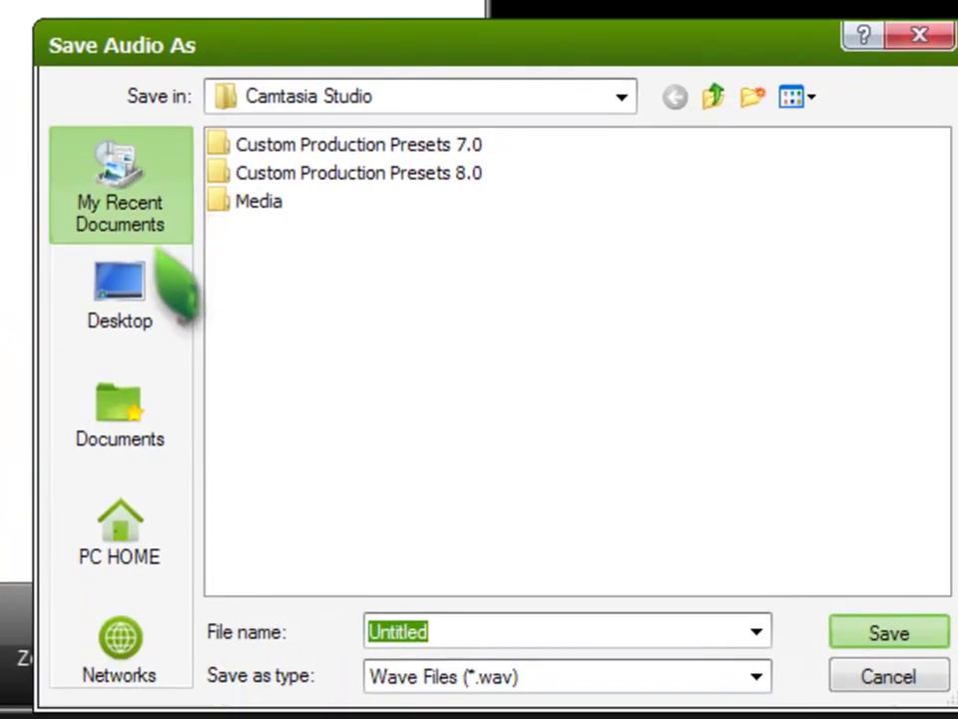
pyautogui.click(501, 535)
pyautogui.click(833, 619)
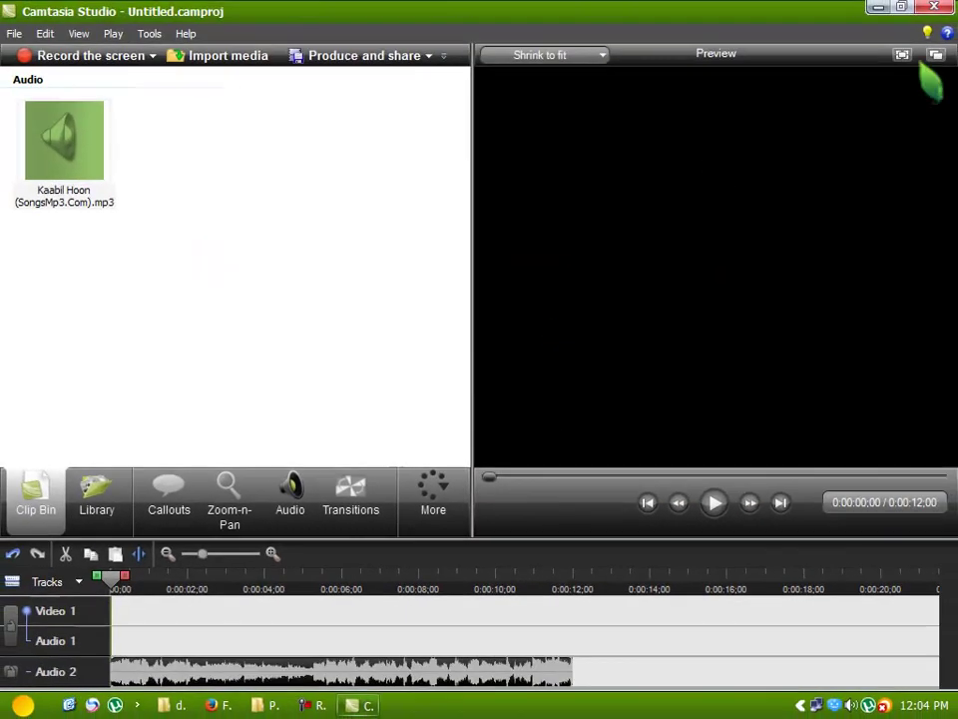
pyautogui.click(936, 8)
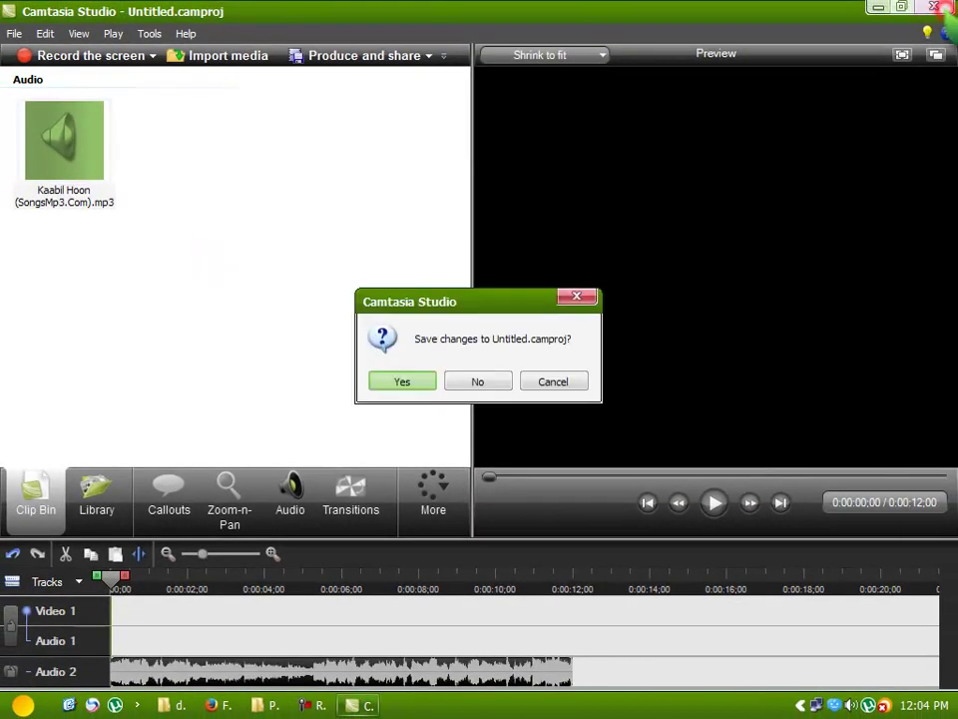
pyautogui.click(480, 381)
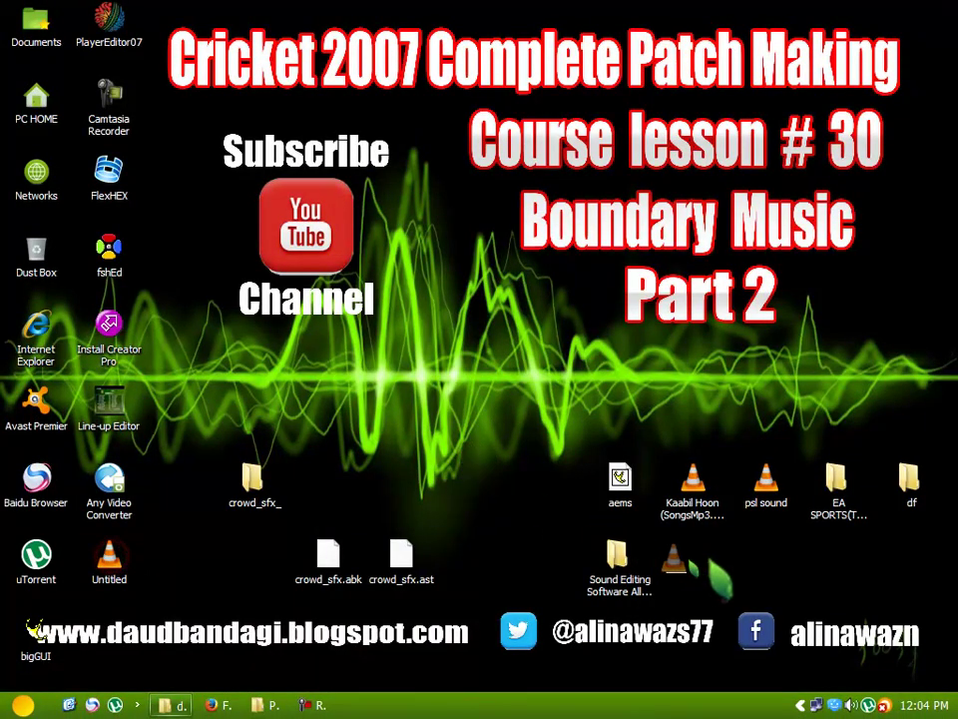
# Step: Move the original Kaabil Hoon song to Dust Box and check Untitled.wav plays in VLC
pyautogui.moveTo(693, 494); pyautogui.dragTo(529, 439)
pyautogui.moveTo(50, 284); pyautogui.dragTo(38, 261)
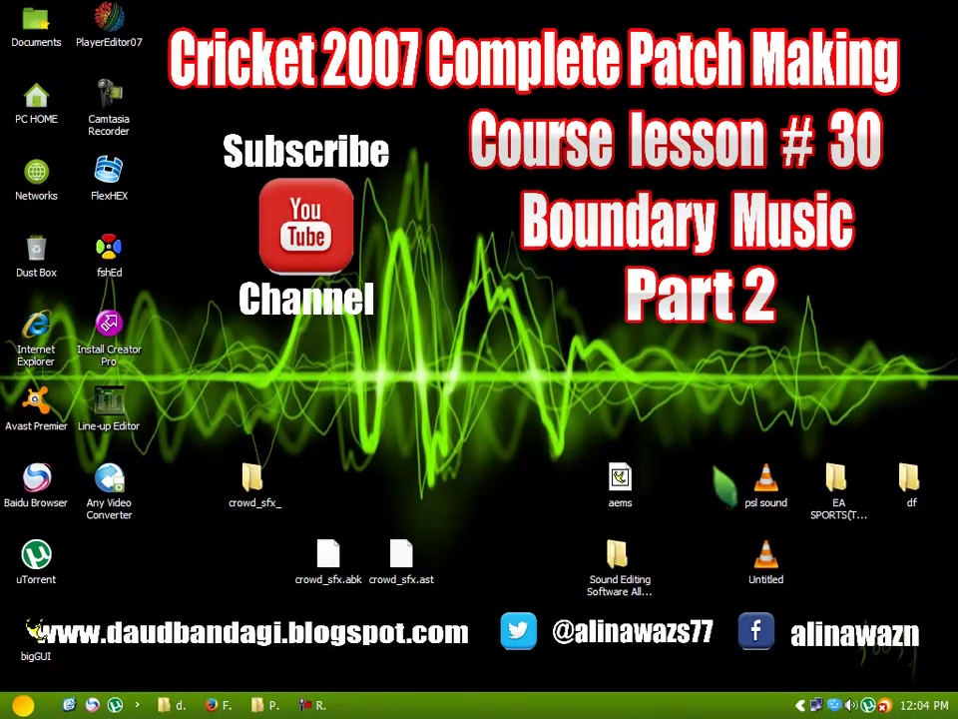
pyautogui.doubleClick(766, 561)
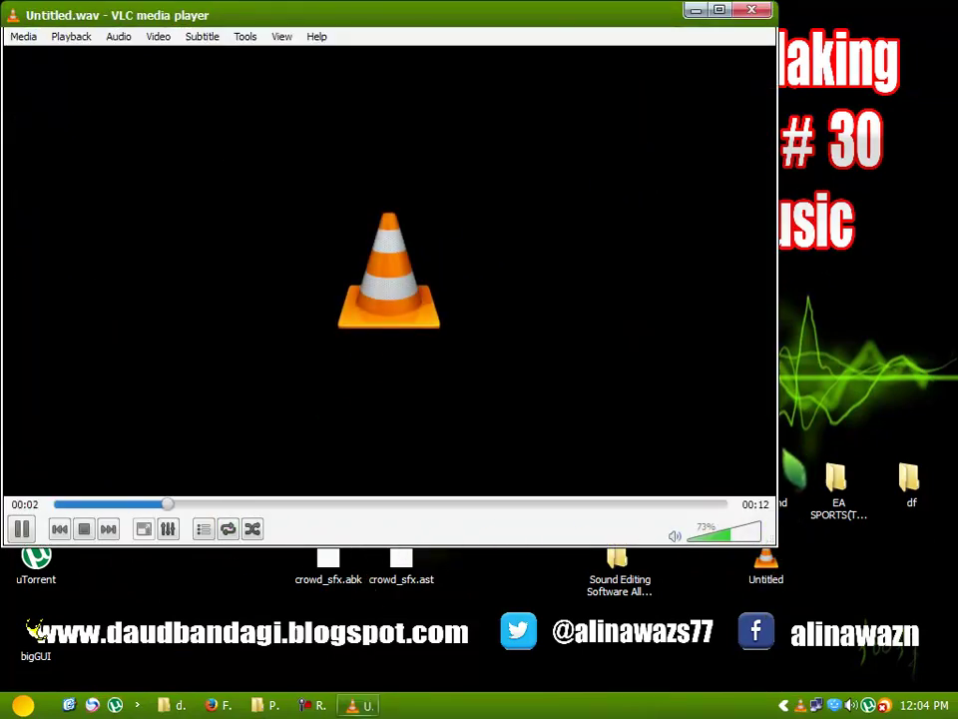
pyautogui.click(750, 10)
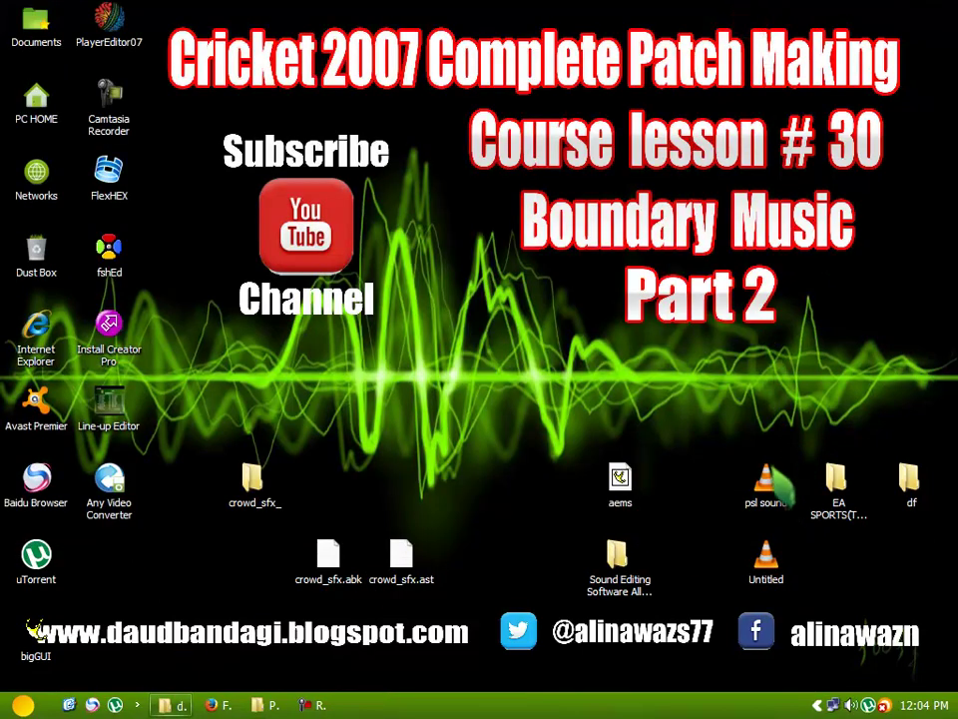
# Step: Refresh the desktop icons repeatedly with Re-Fresh from the desktop menu
pyautogui.moveTo(715, 493); pyautogui.dragTo(715, 493)
pyautogui.rightClick(733, 320)
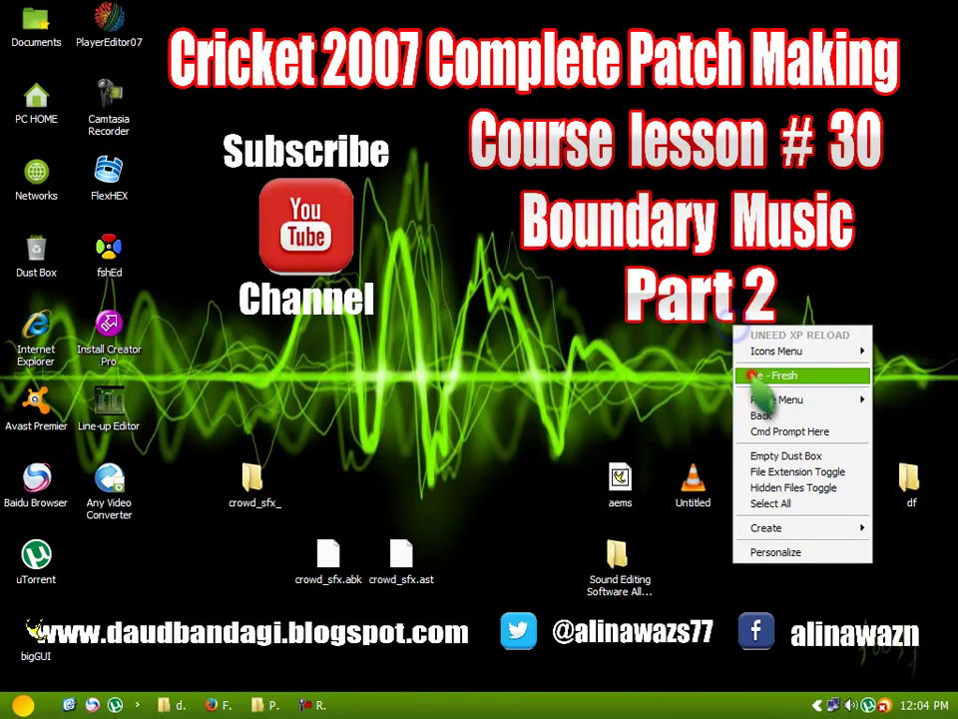
pyautogui.rightClick(669, 242)
pyautogui.click(704, 289)
pyautogui.rightClick(539, 376)
pyautogui.click(561, 424)
pyautogui.rightClick(466, 376)
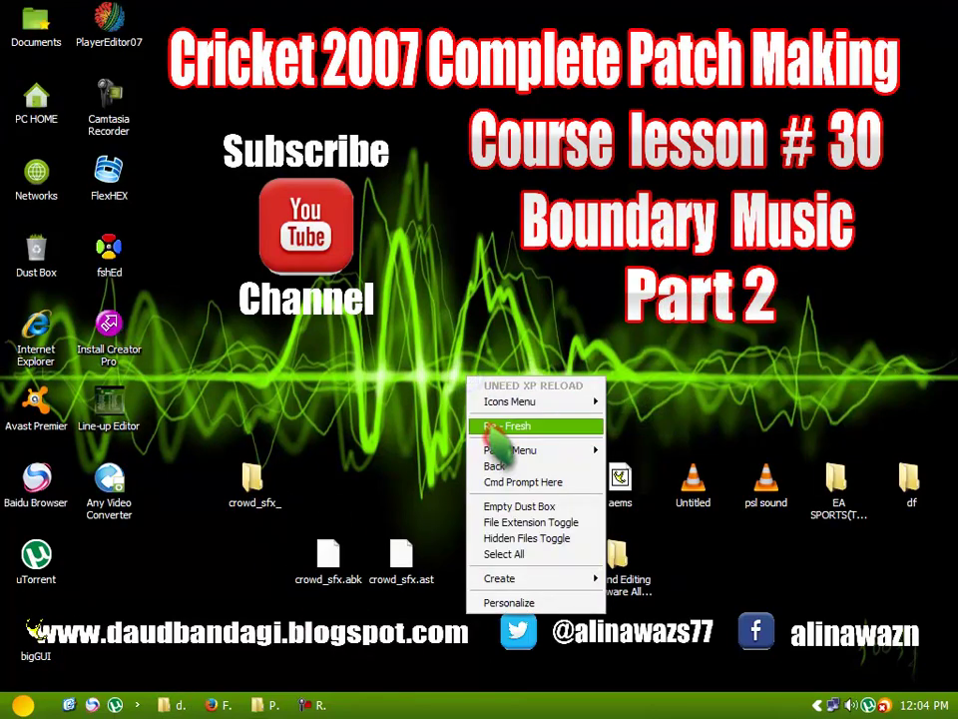
pyautogui.click(490, 426)
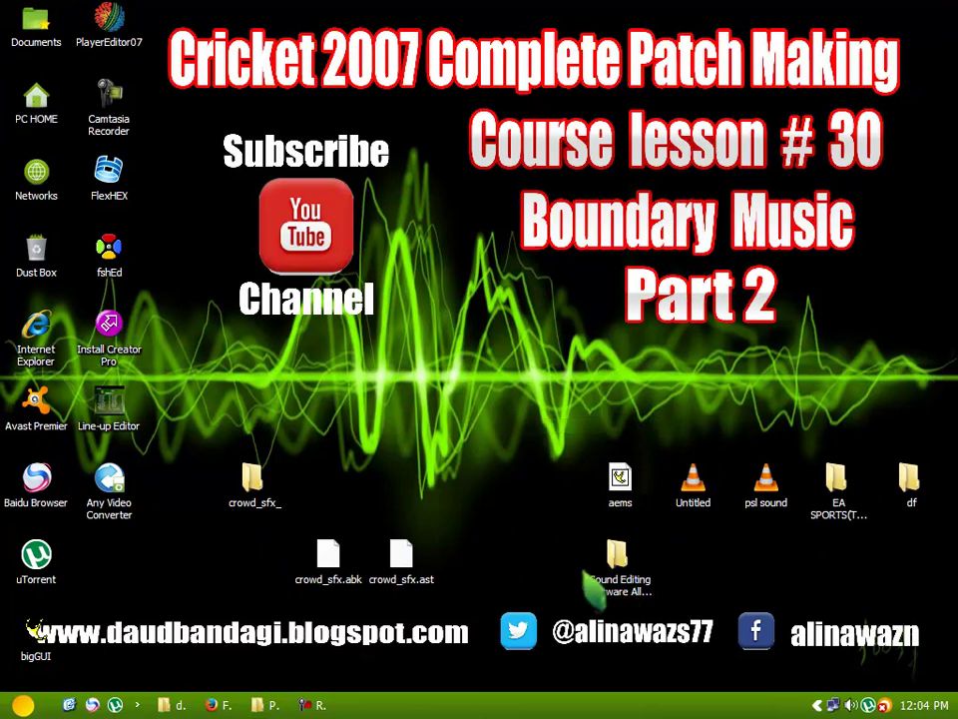
pyautogui.doubleClick(617, 555)
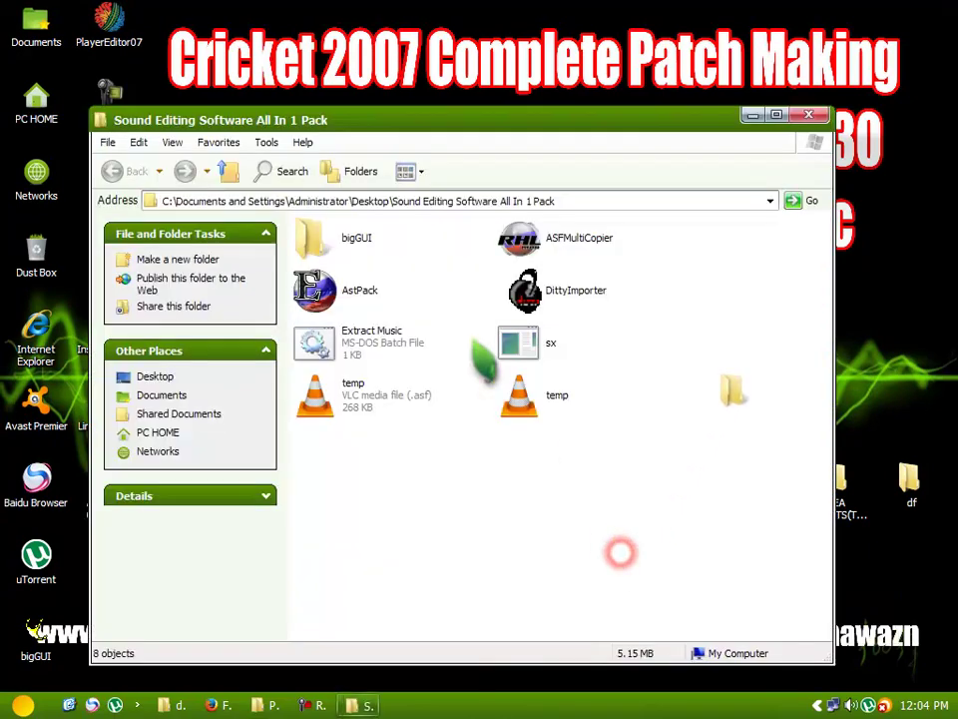
pyautogui.doubleClick(578, 238)
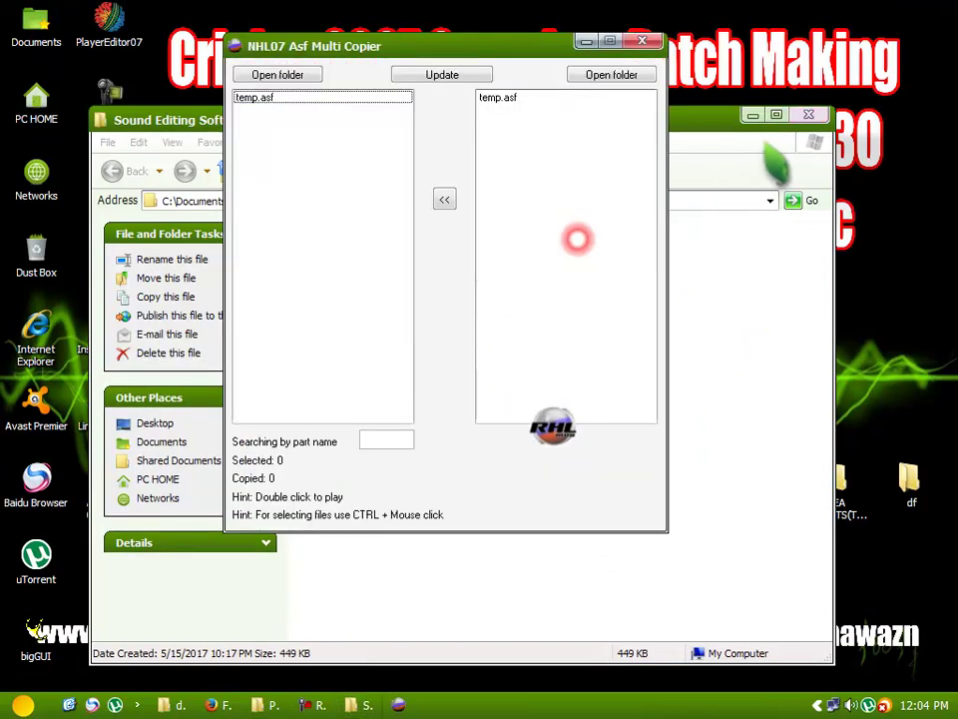
pyautogui.click(809, 113)
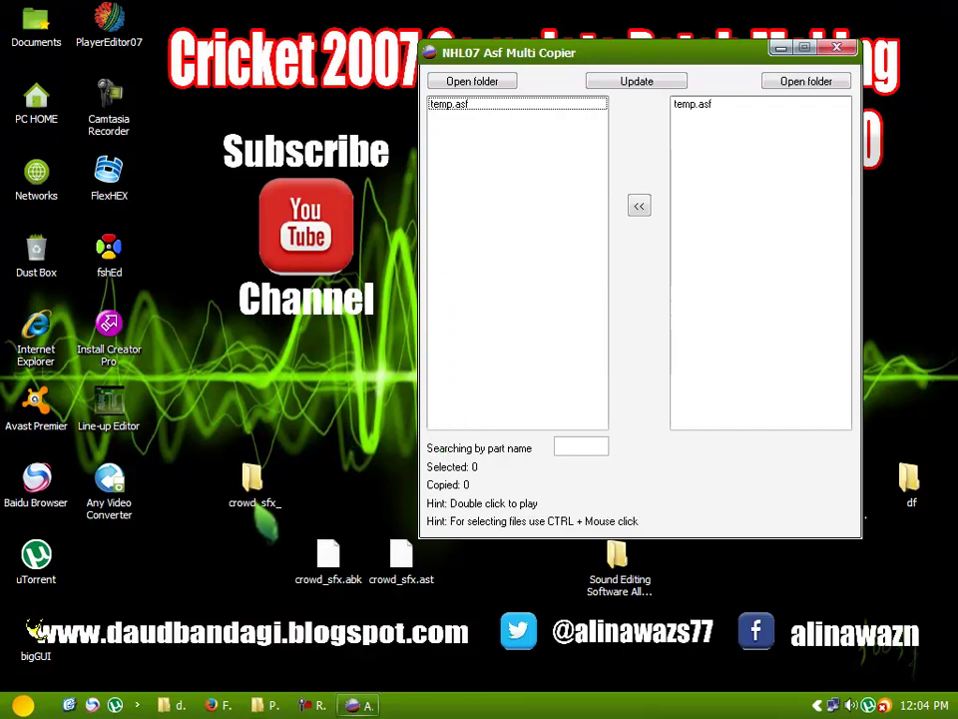
pyautogui.click(255, 494)
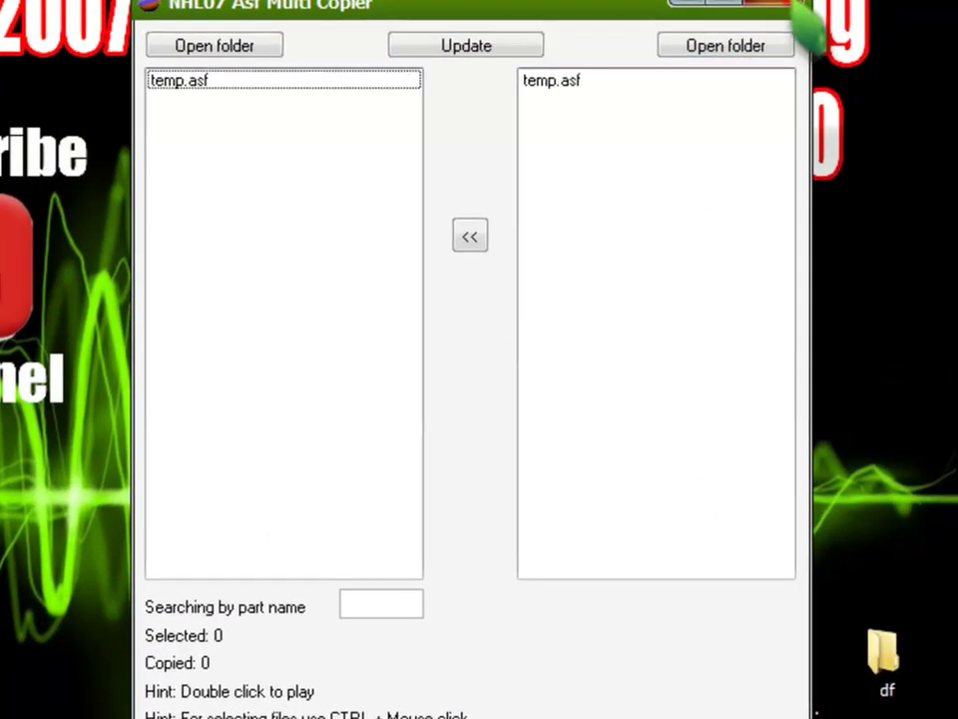
pyautogui.click(786, 4)
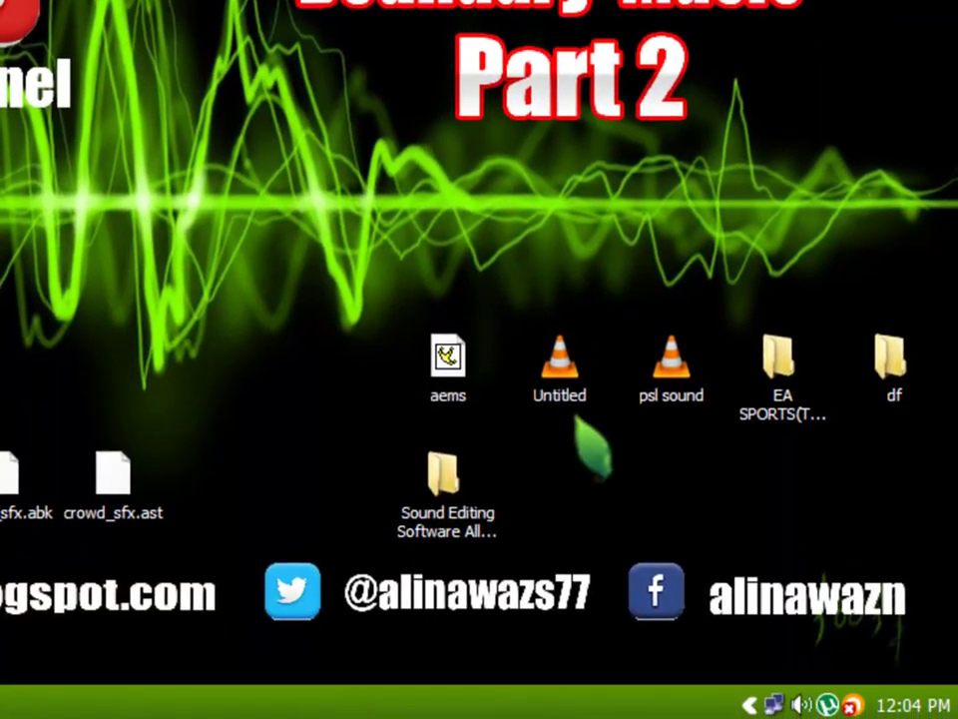
# Step: Select the psl sound and Untitled files on the desktop
pyautogui.click(647, 392)
pyautogui.click(559, 392)
pyautogui.click(670, 393)
pyautogui.click(557, 392)
pyautogui.click(672, 393)
pyautogui.click(583, 387)
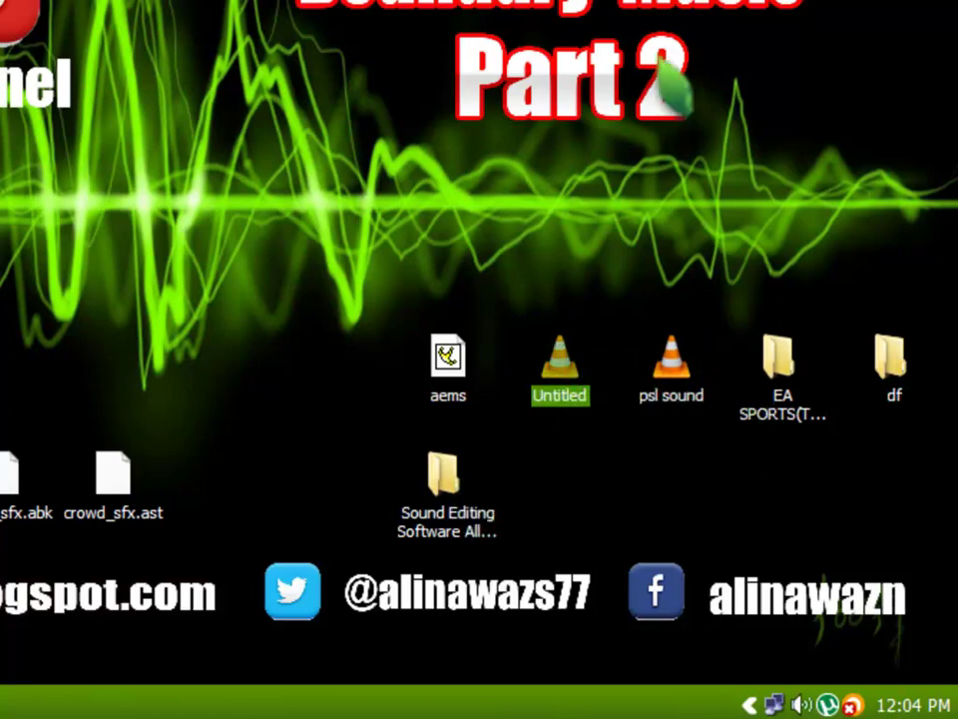
# Step: Refresh the desktop, then launch DittyImporter from the Sound Editing Software All In 1 Pack folder
pyautogui.rightClick(649, 38)
pyautogui.click(690, 108)
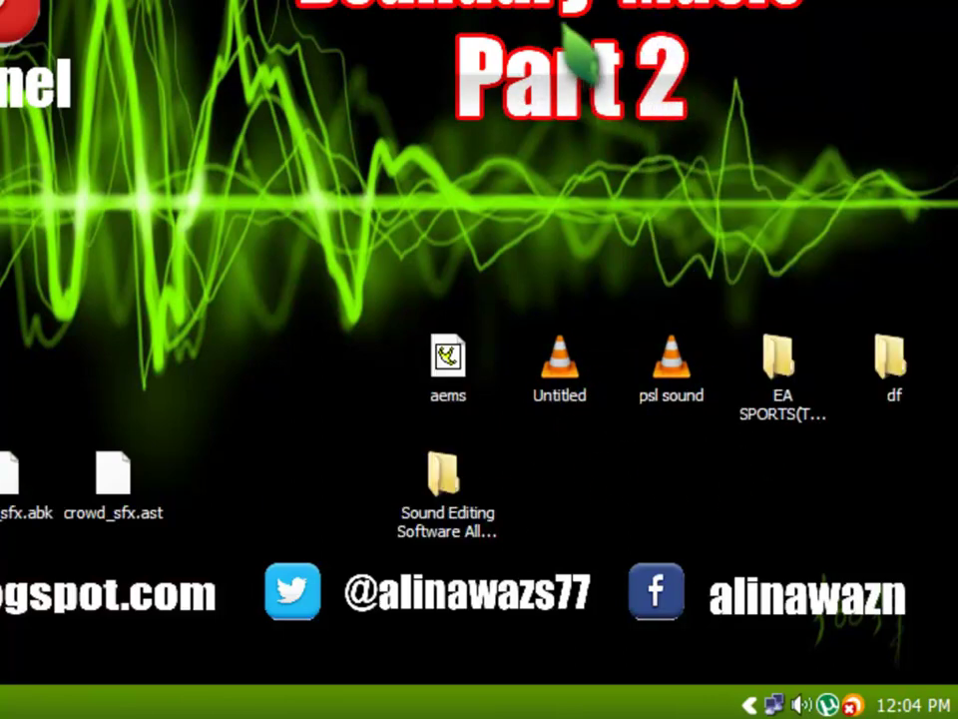
pyautogui.rightClick(562, 20)
pyautogui.click(619, 94)
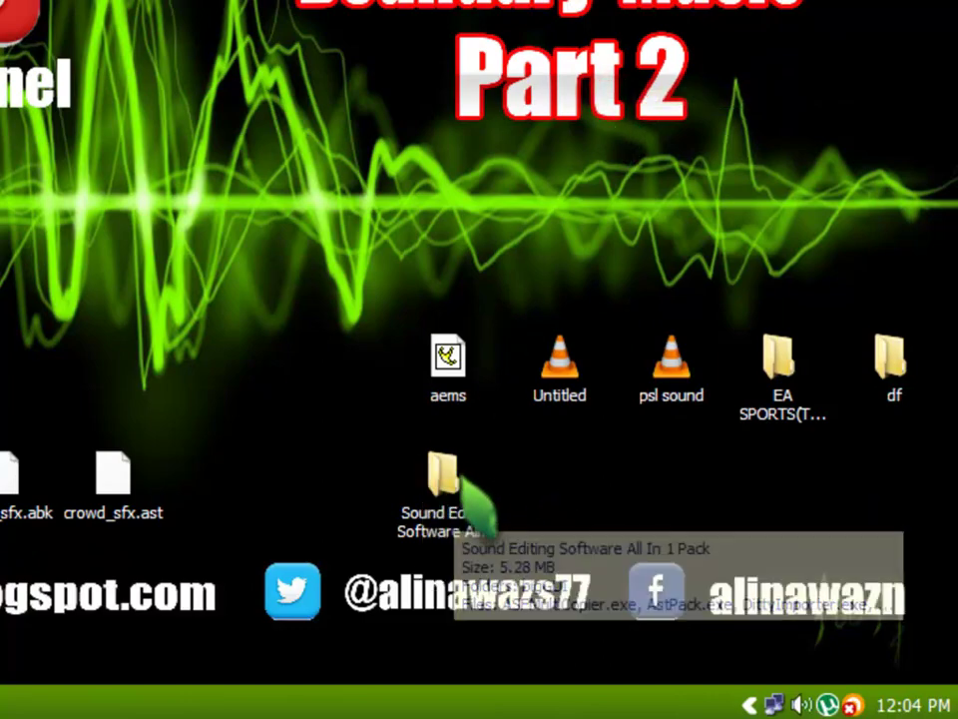
pyautogui.doubleClick(471, 514)
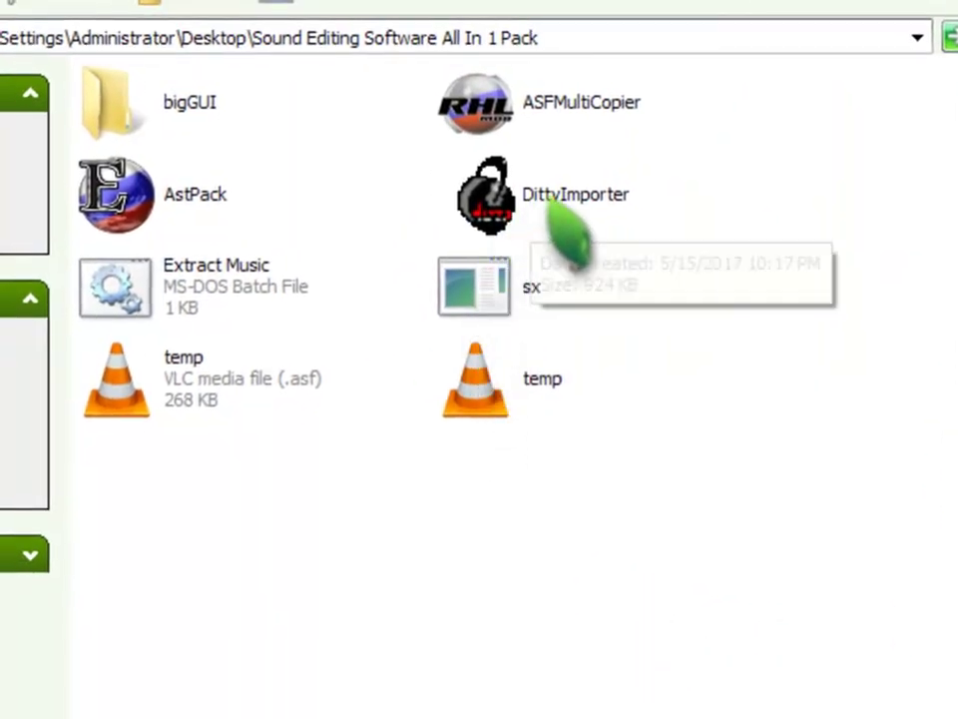
pyautogui.doubleClick(611, 195)
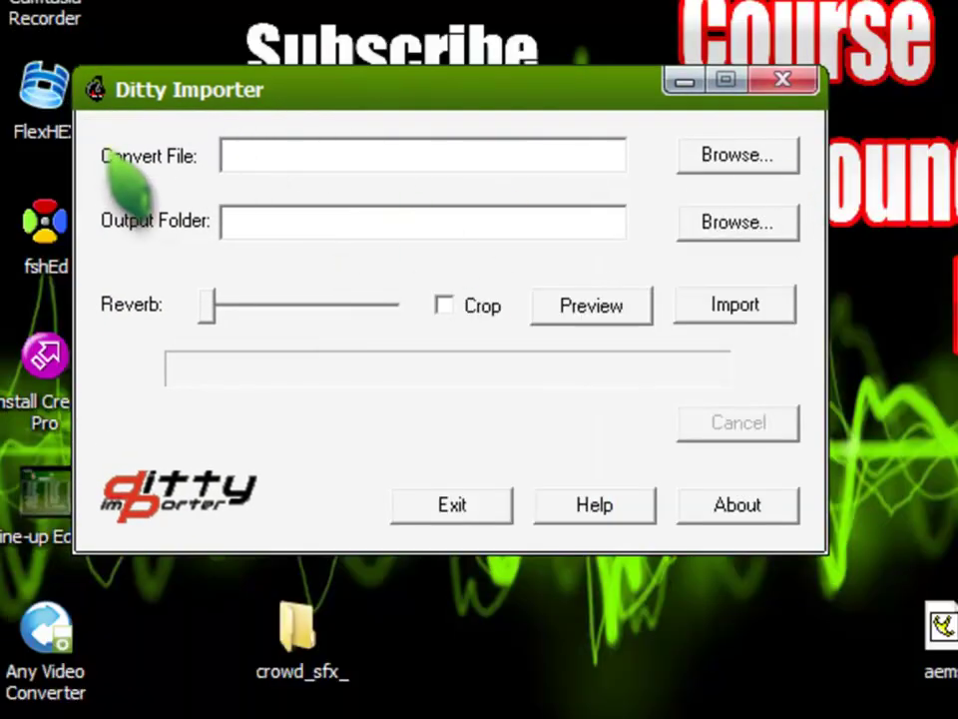
# Step: Load psl sound from the Desktop as the convert file using the WAV Files filter
pyautogui.click(734, 160)
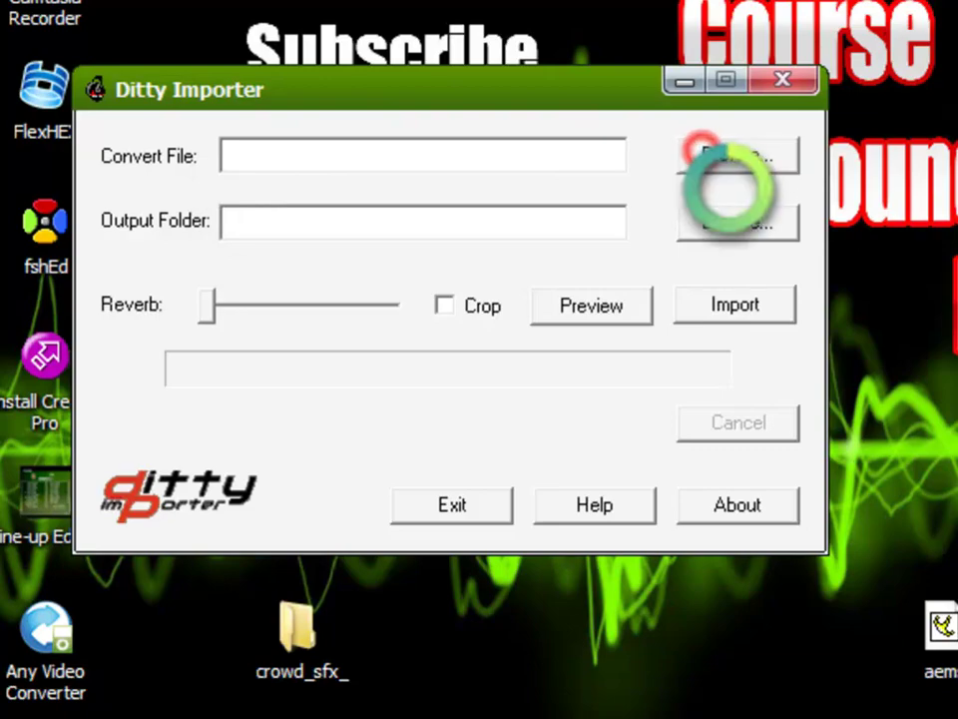
pyautogui.click(168, 387)
pyautogui.click(185, 504)
pyautogui.click(182, 387)
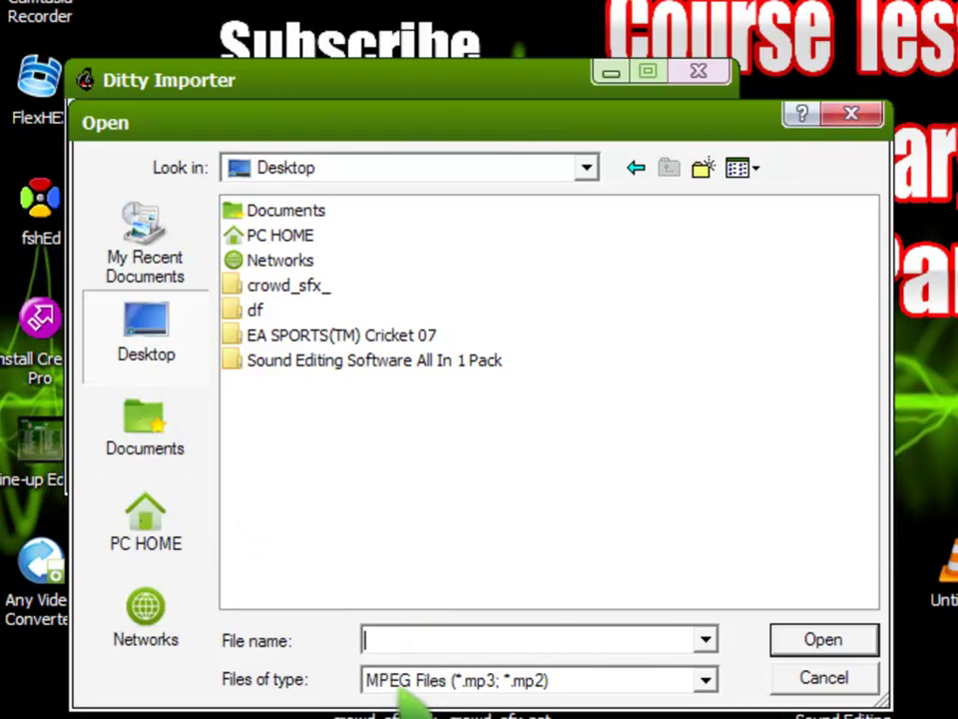
pyautogui.click(705, 680)
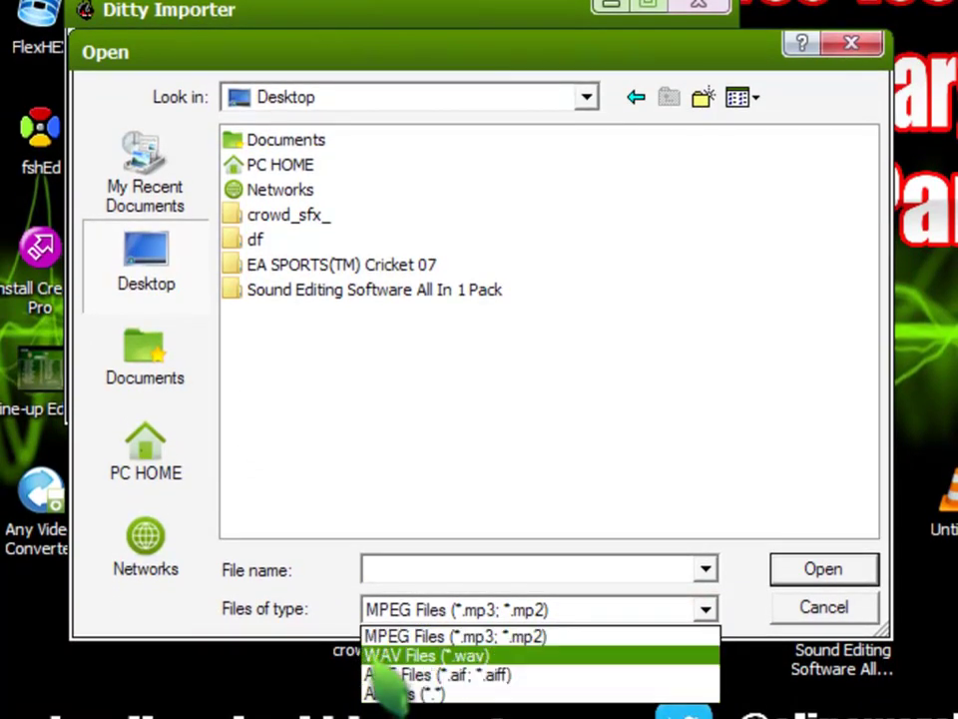
pyautogui.click(419, 657)
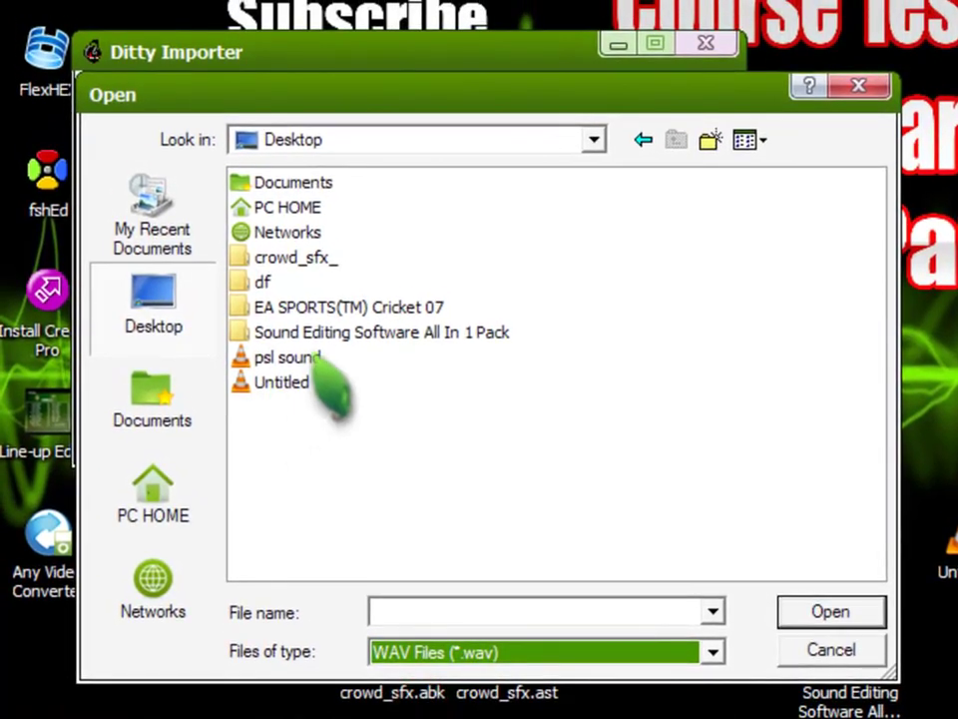
pyautogui.click(287, 358)
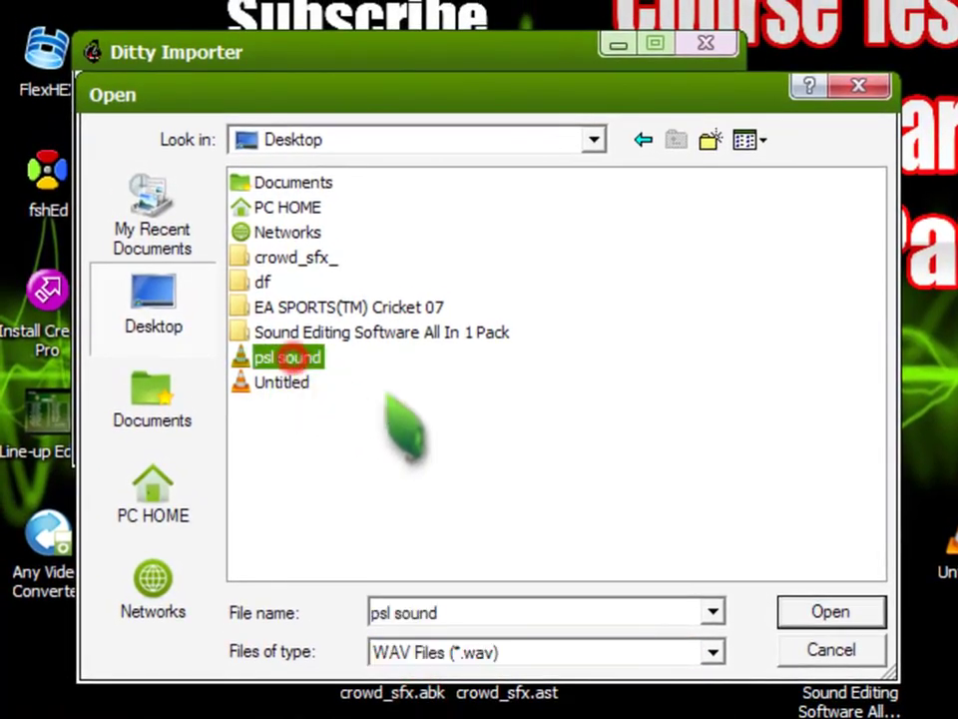
pyautogui.click(830, 611)
pyautogui.click(659, 187)
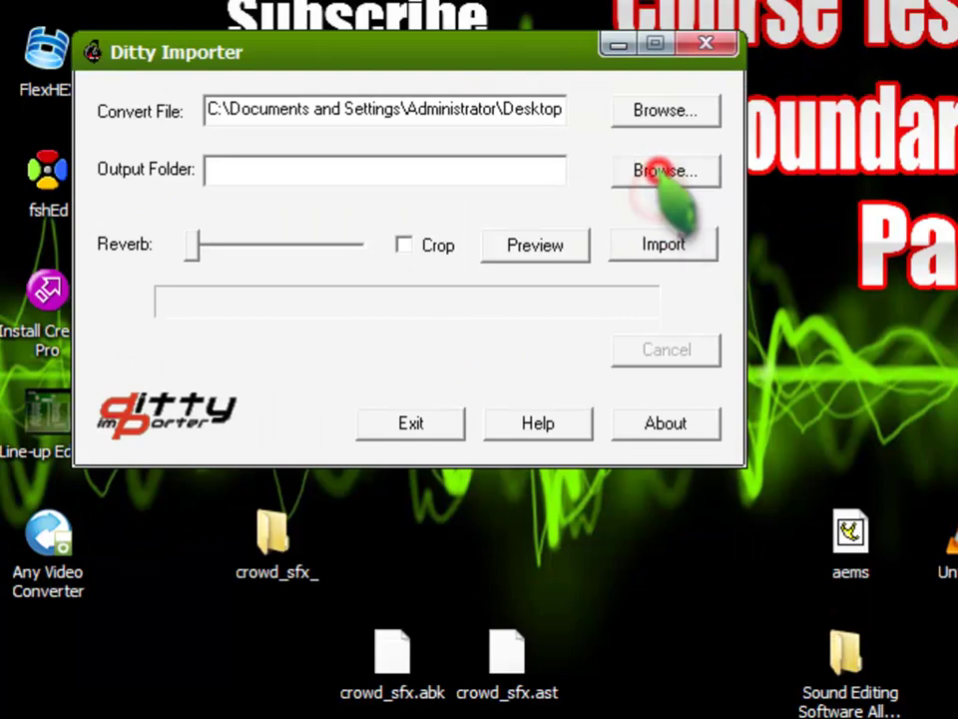
# Step: Set the output folder to Desktop and convert psl sound to an .asf file
pyautogui.moveTo(620, 320); pyautogui.dragTo(608, 296)
pyautogui.click(297, 241)
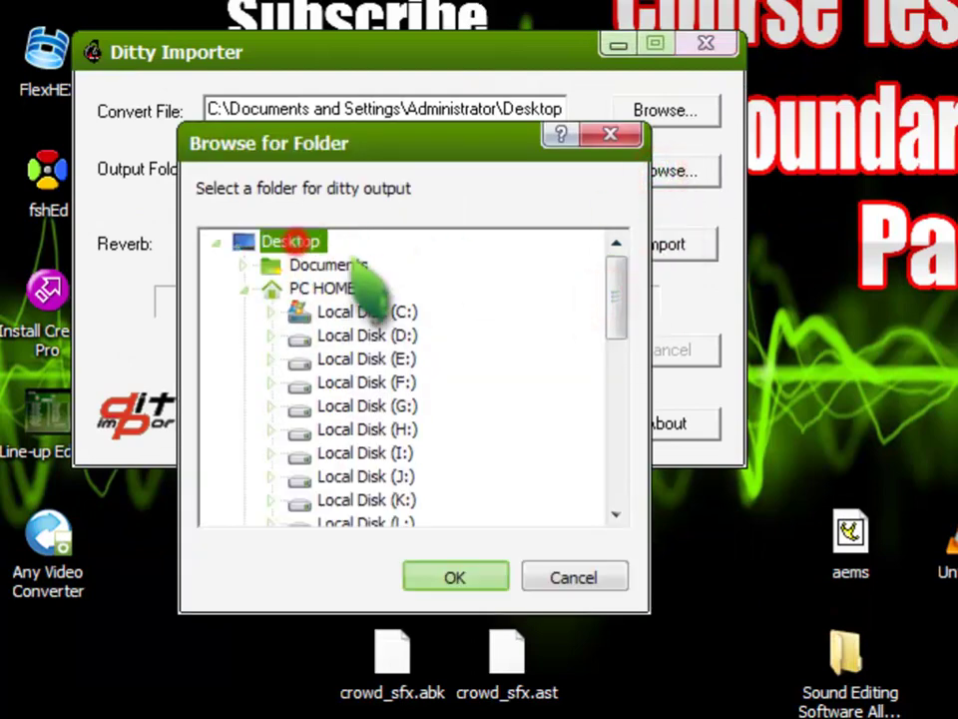
pyautogui.click(461, 577)
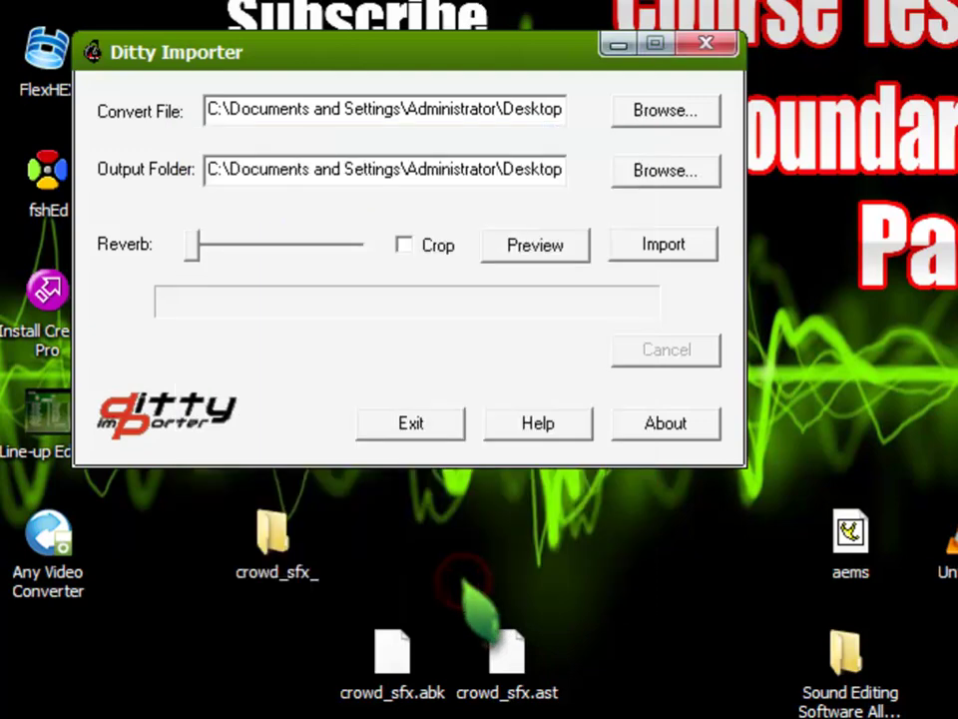
pyautogui.click(664, 244)
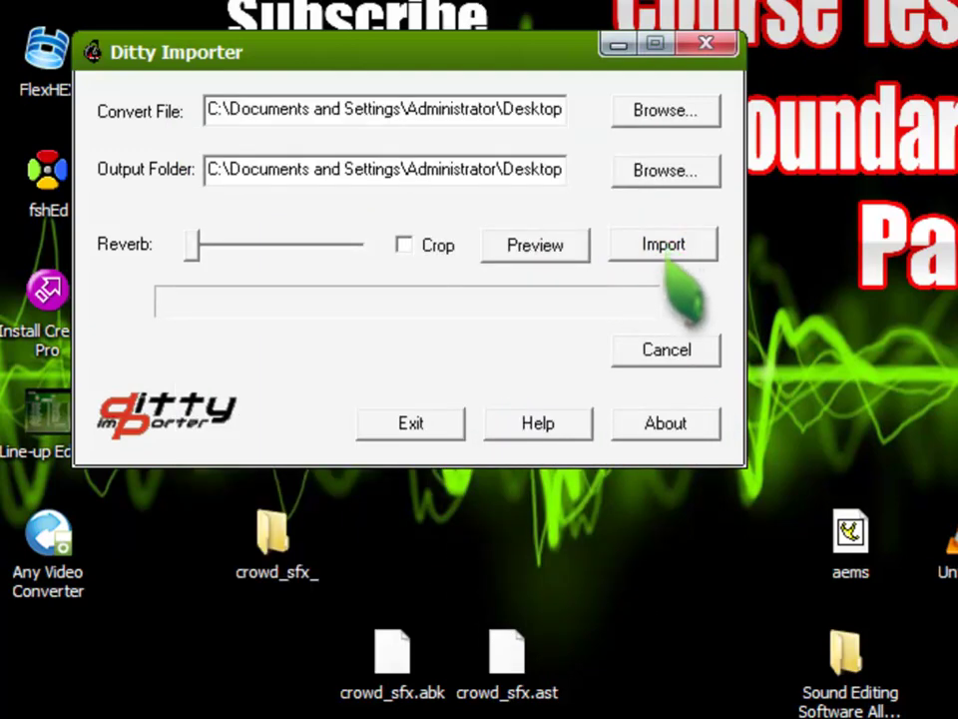
pyautogui.click(48, 659)
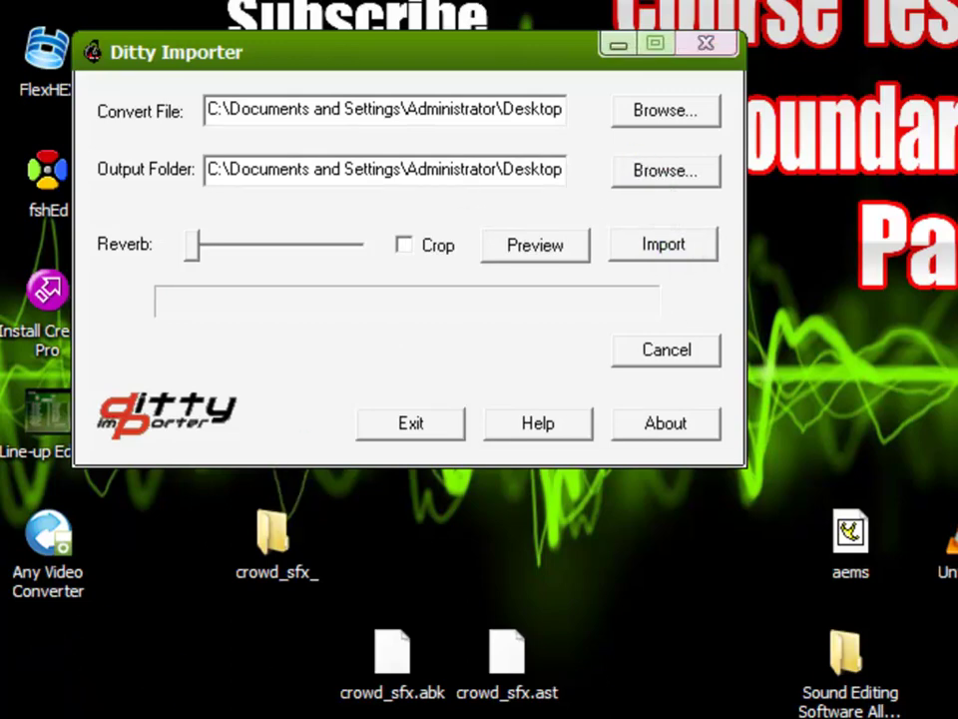
# Step: Load Untitled as the convert file, convert it to .asf, and exit Ditty Importer
pyautogui.click(661, 110)
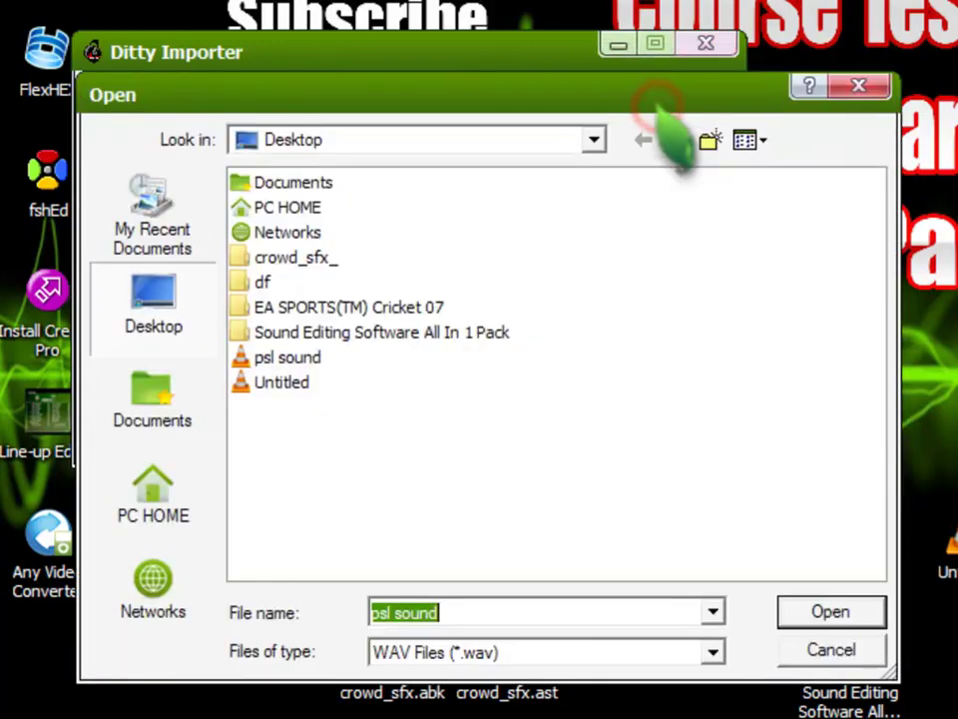
pyautogui.click(280, 384)
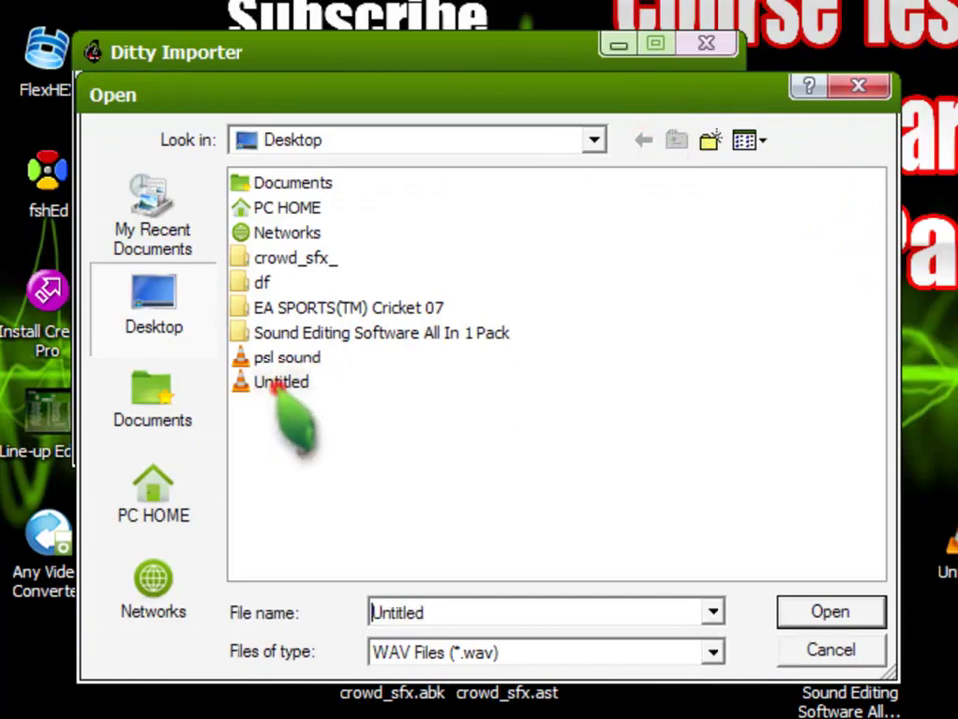
pyautogui.click(830, 611)
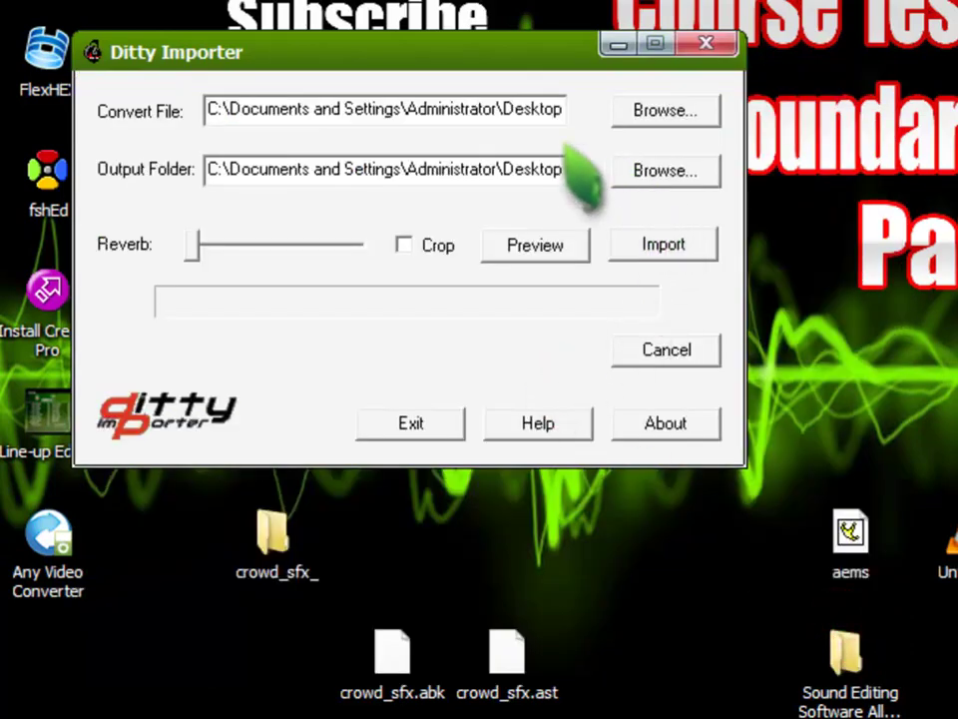
pyautogui.click(661, 245)
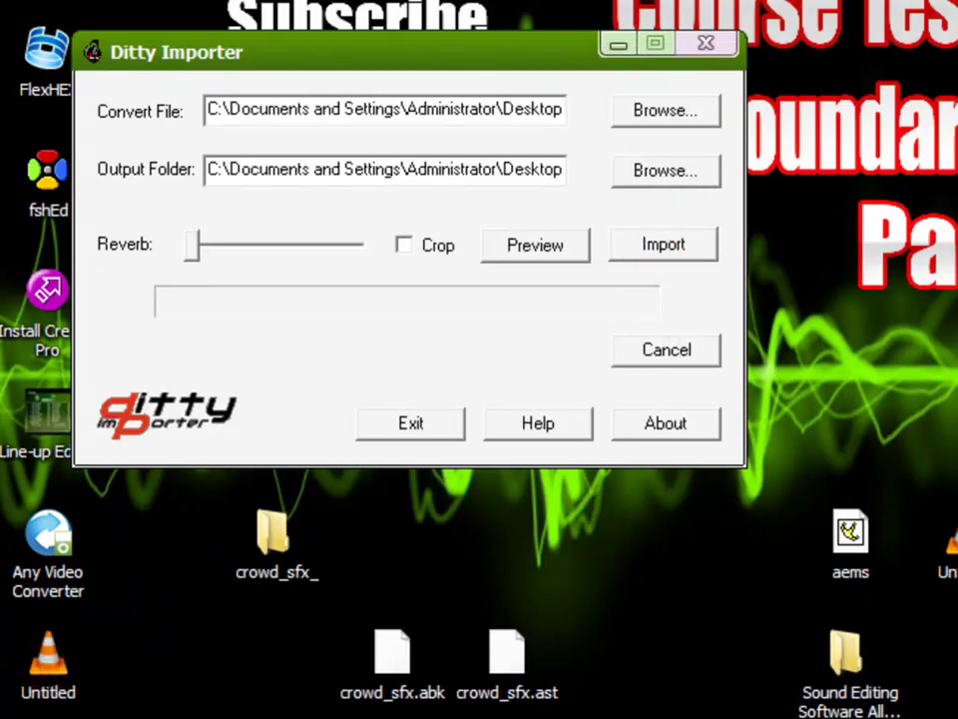
pyautogui.click(706, 43)
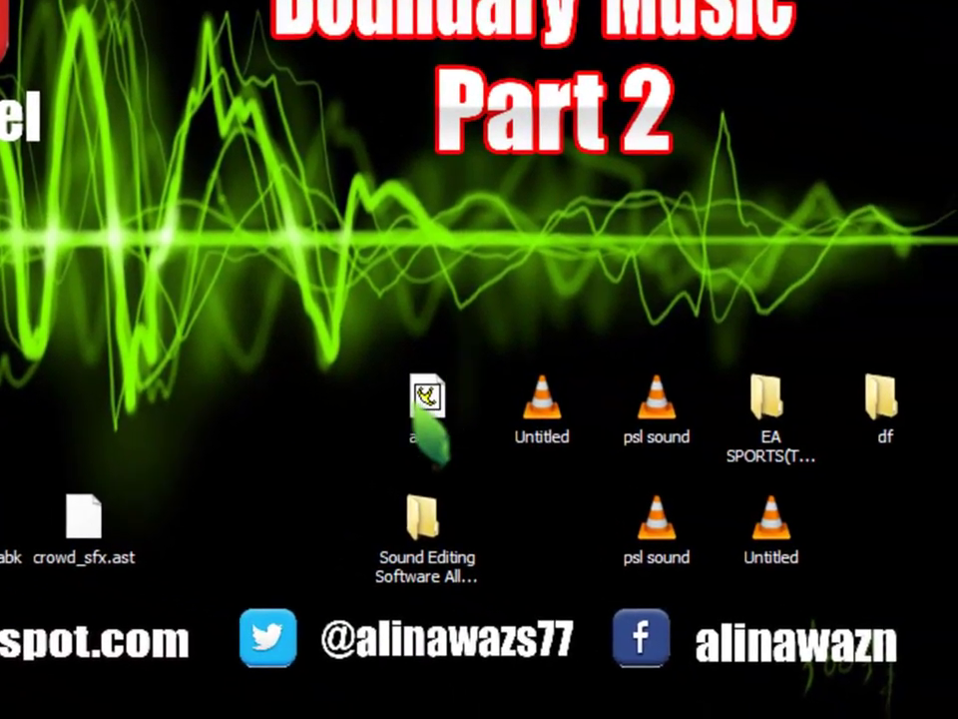
# Step: Create a new desktop folder named SOUND beside the Sound Editing Software folder
pyautogui.rightClick(157, 175)
pyautogui.moveTo(359, 493)
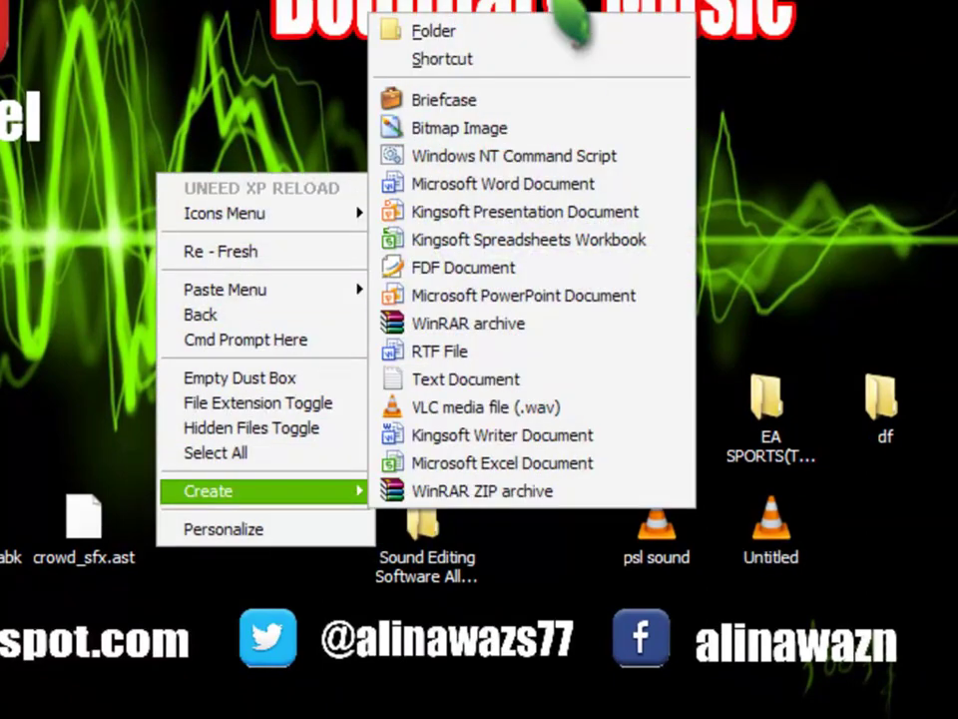
pyautogui.click(434, 31)
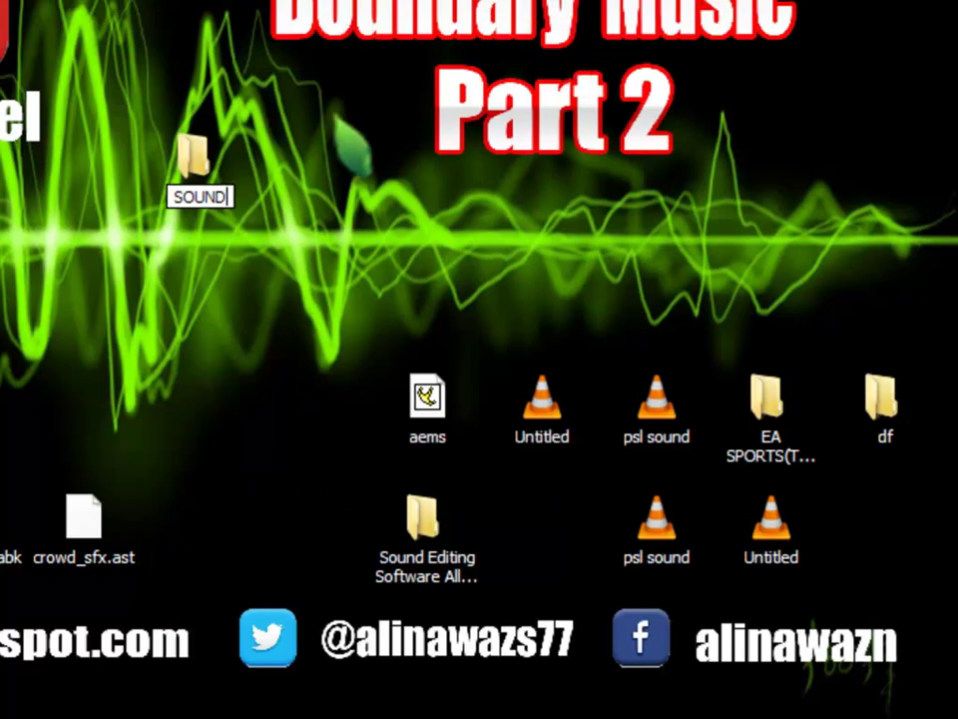
pyautogui.click(340, 125)
pyautogui.moveTo(194, 162); pyautogui.dragTo(569, 549)
# Step: Move both psl sound and Untitled file pairs into SOUND and open it
pyautogui.moveTo(878, 519); pyautogui.dragTo(544, 531)
pyautogui.moveTo(658, 464); pyautogui.dragTo(522, 489)
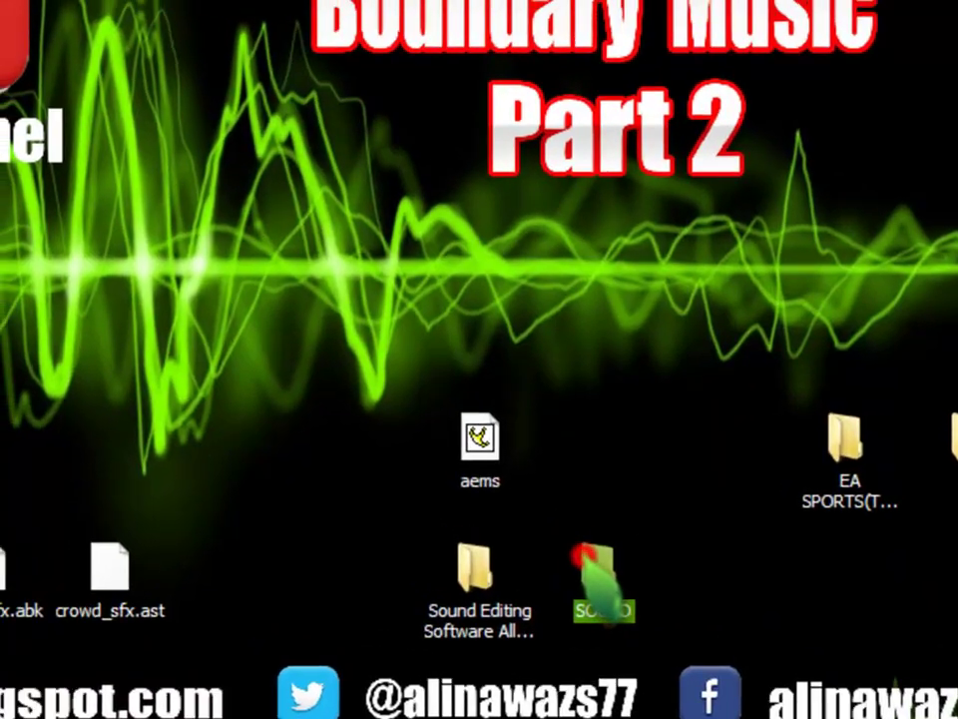
pyautogui.doubleClick(583, 559)
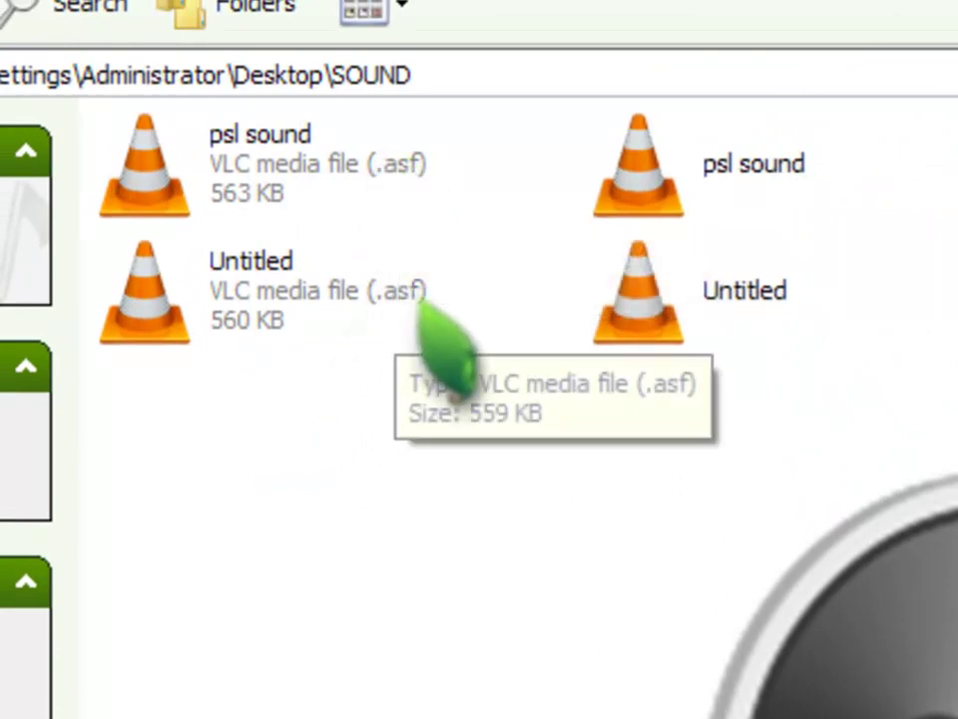
# Step: Play the converted psl sound .asf and the original WAV in VLC to compare them
pyautogui.click(800, 163)
pyautogui.click(759, 289)
pyautogui.click(749, 165)
pyautogui.click(745, 284)
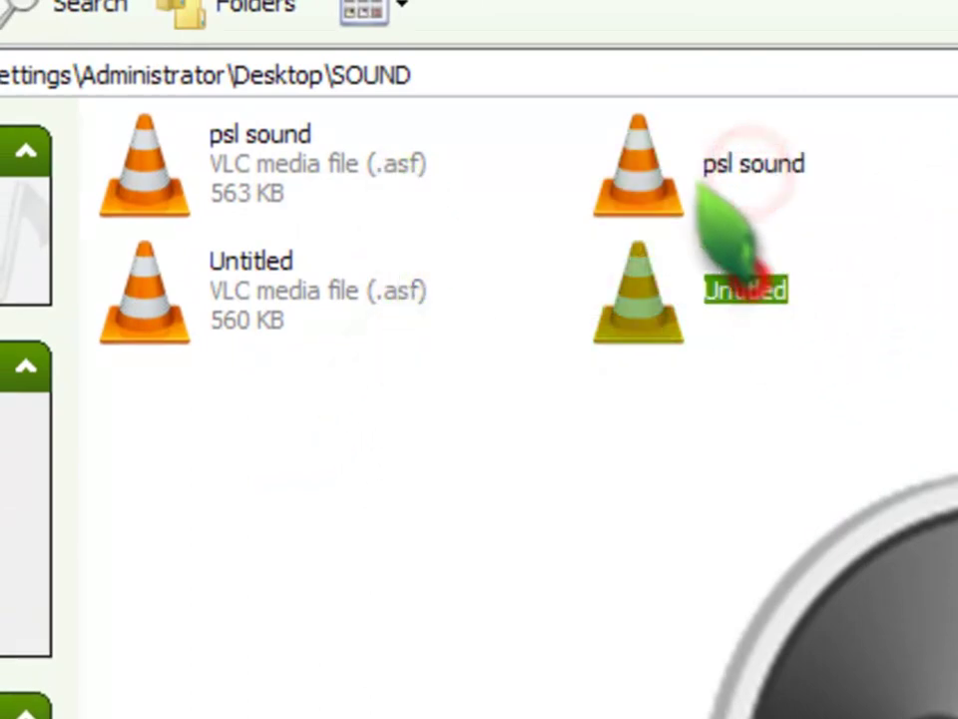
pyautogui.doubleClick(292, 172)
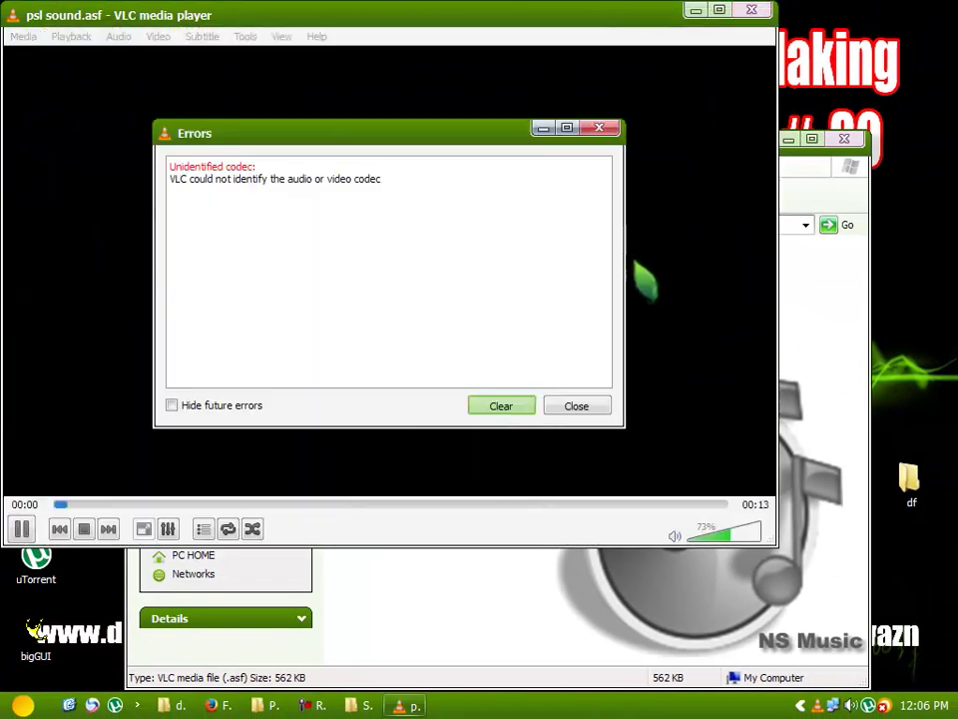
pyautogui.click(600, 127)
pyautogui.click(752, 10)
pyautogui.doubleClick(606, 262)
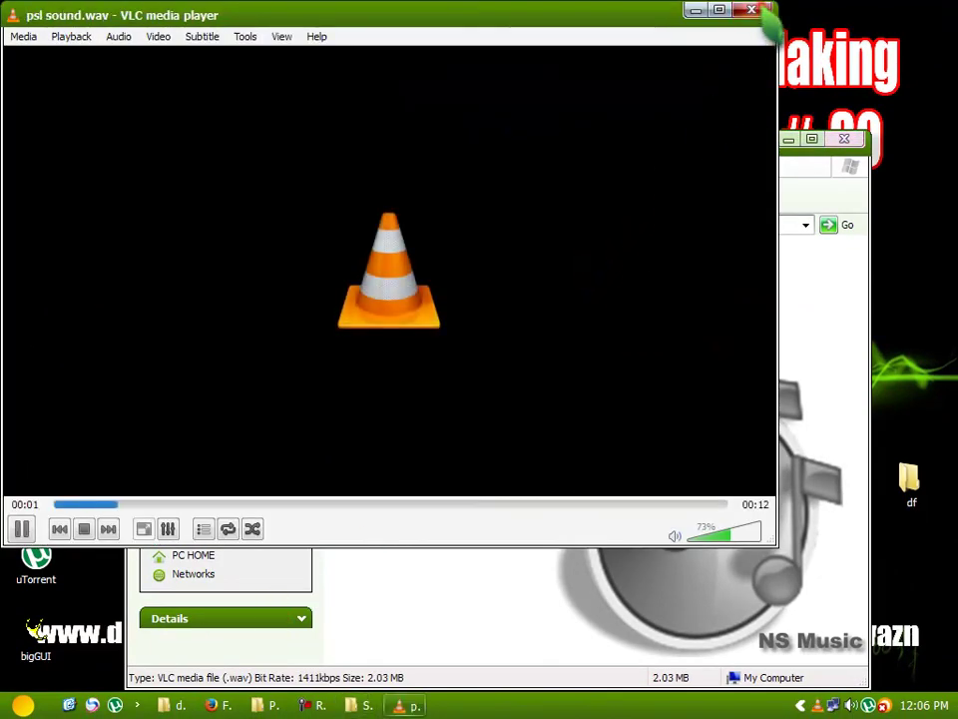
pyautogui.click(752, 10)
# Step: Delete both WAV copies to Dust Box and close the SOUND window
pyautogui.moveTo(669, 245); pyautogui.dragTo(574, 339)
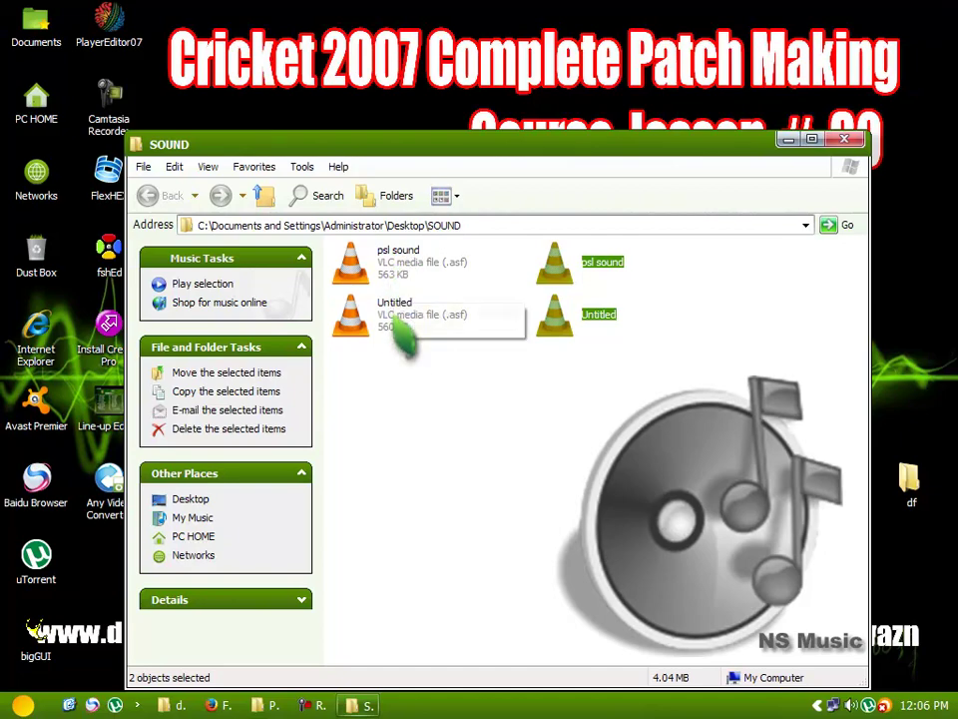
pyautogui.press('Delete')
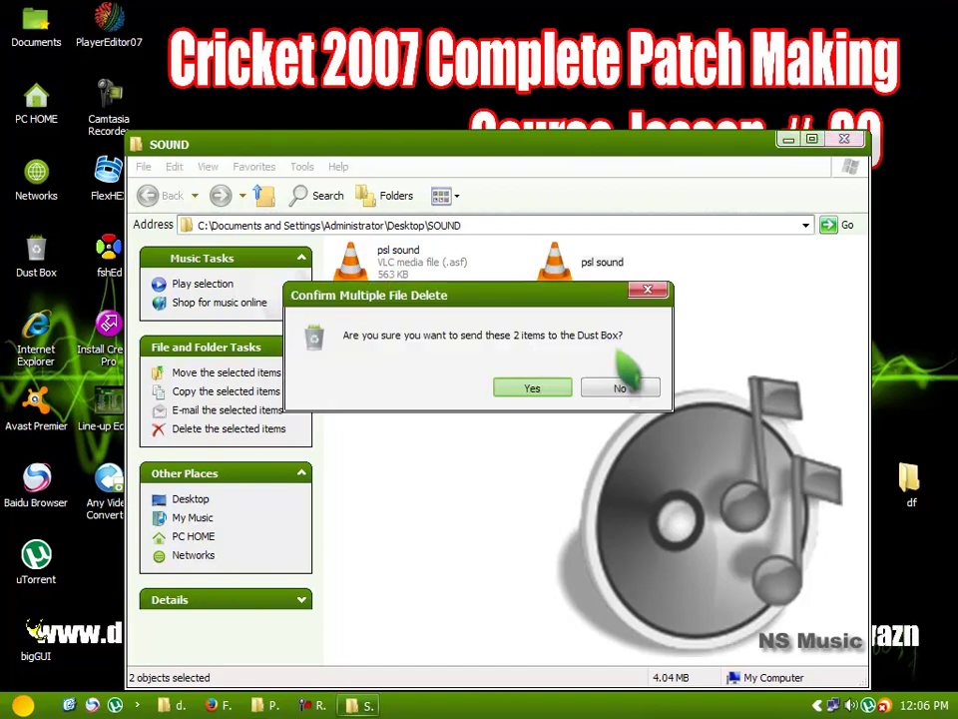
pyautogui.click(532, 388)
pyautogui.click(843, 139)
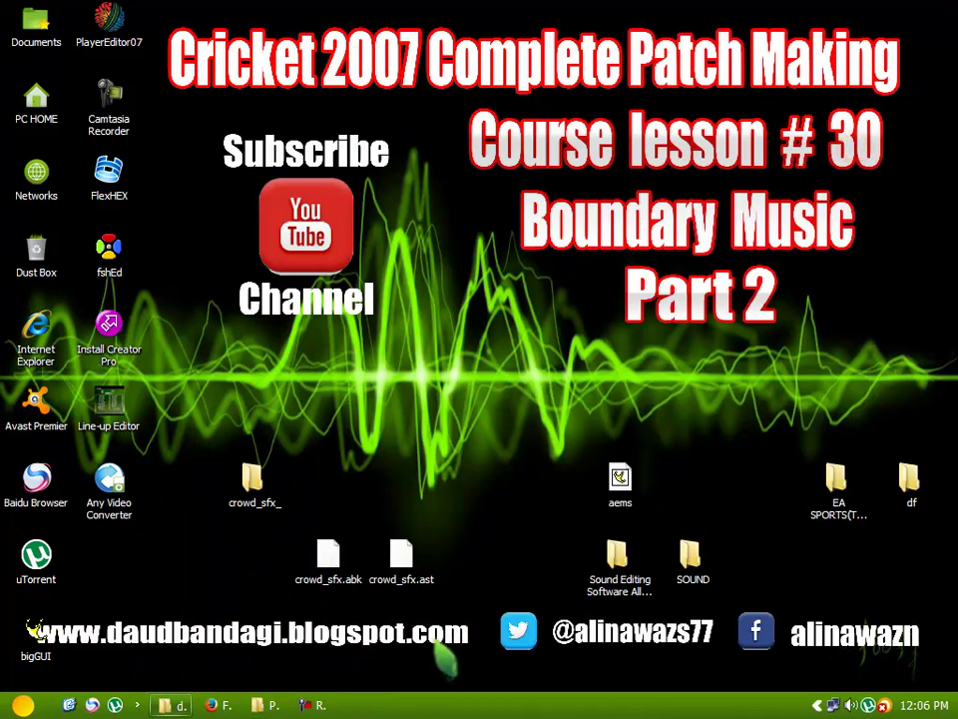
# Step: Launch ASFMultiCopier and load the crowd_sfx_ folder's .asf files into the left source list
pyautogui.doubleClick(616, 564)
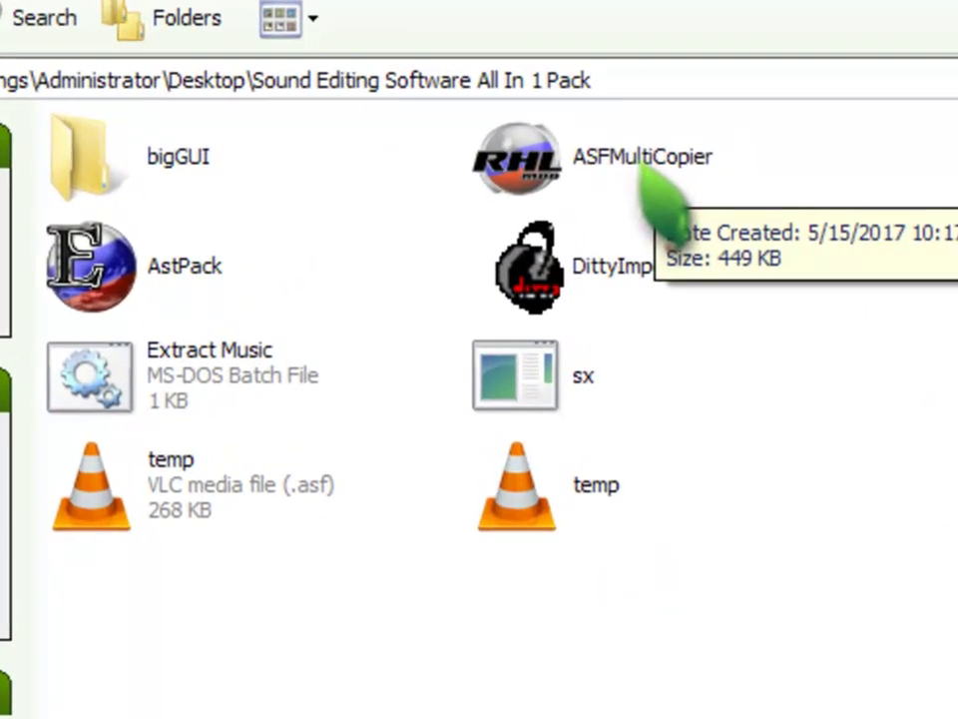
pyautogui.doubleClick(644, 170)
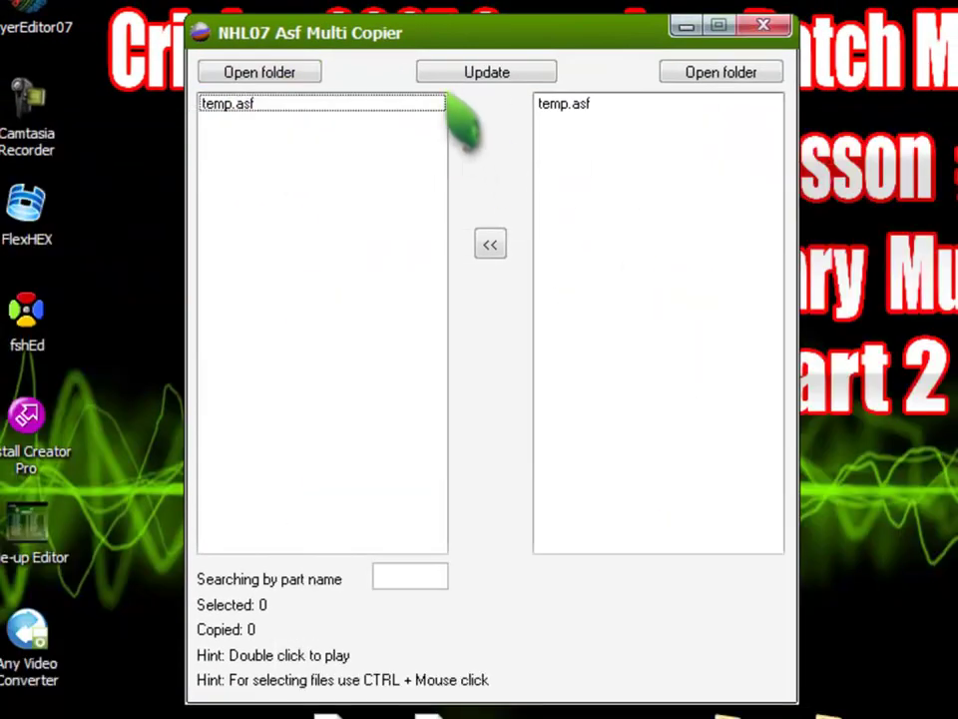
pyautogui.moveTo(486, 35); pyautogui.dragTo(601, 96)
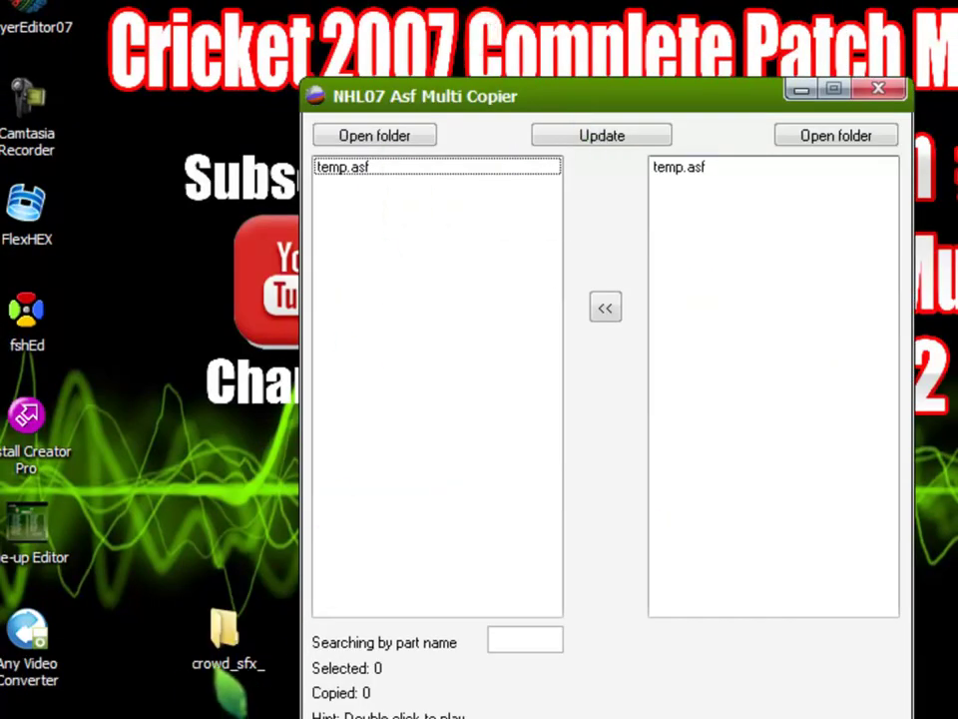
pyautogui.click(374, 136)
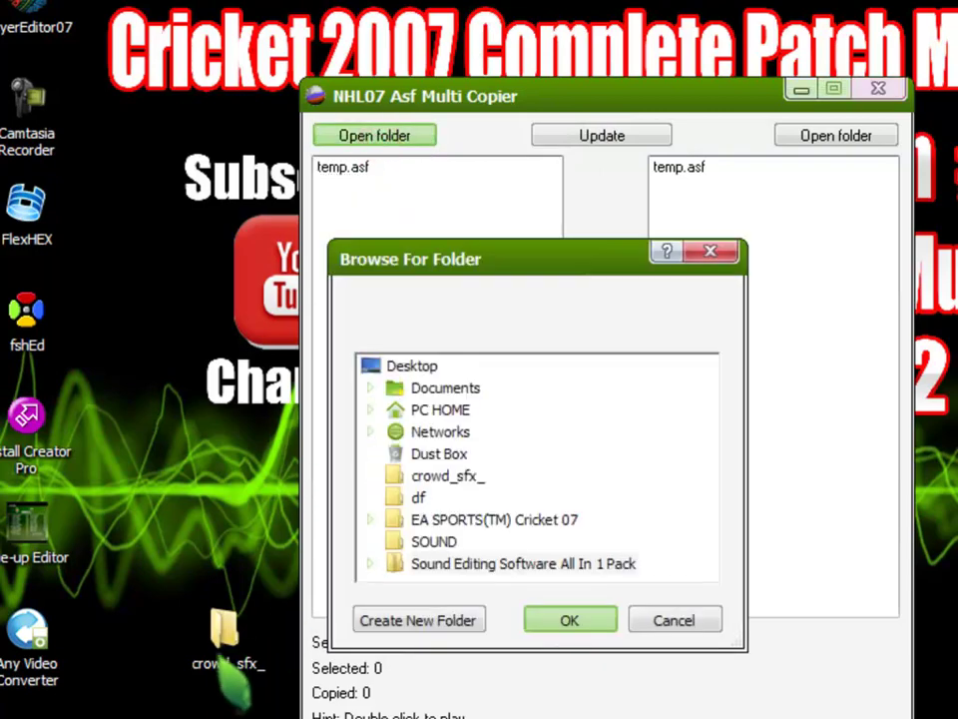
pyautogui.click(419, 475)
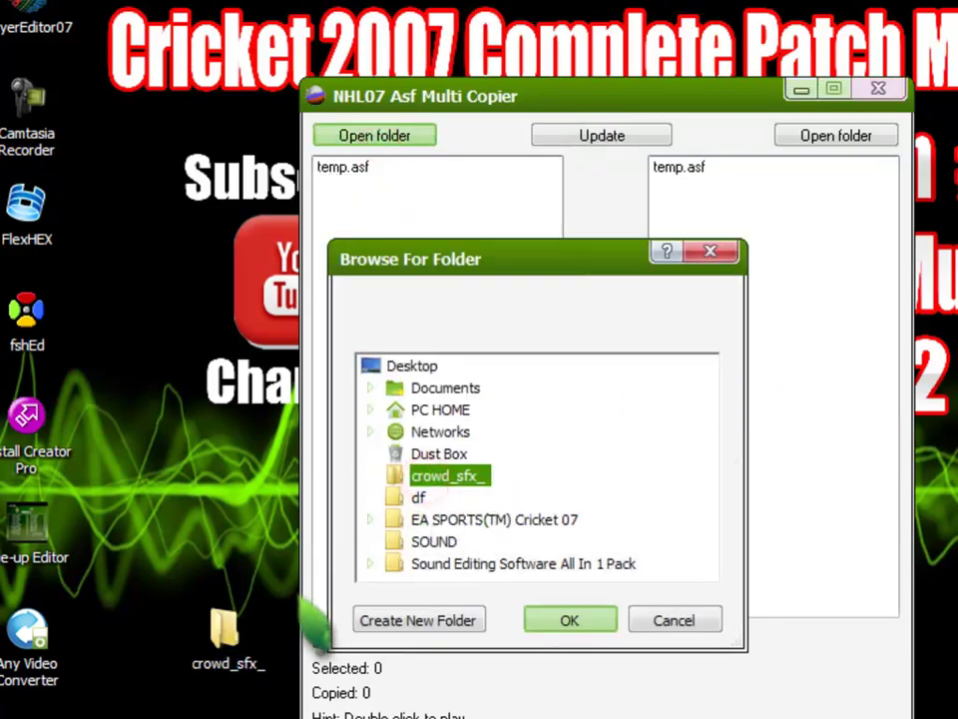
pyautogui.click(561, 618)
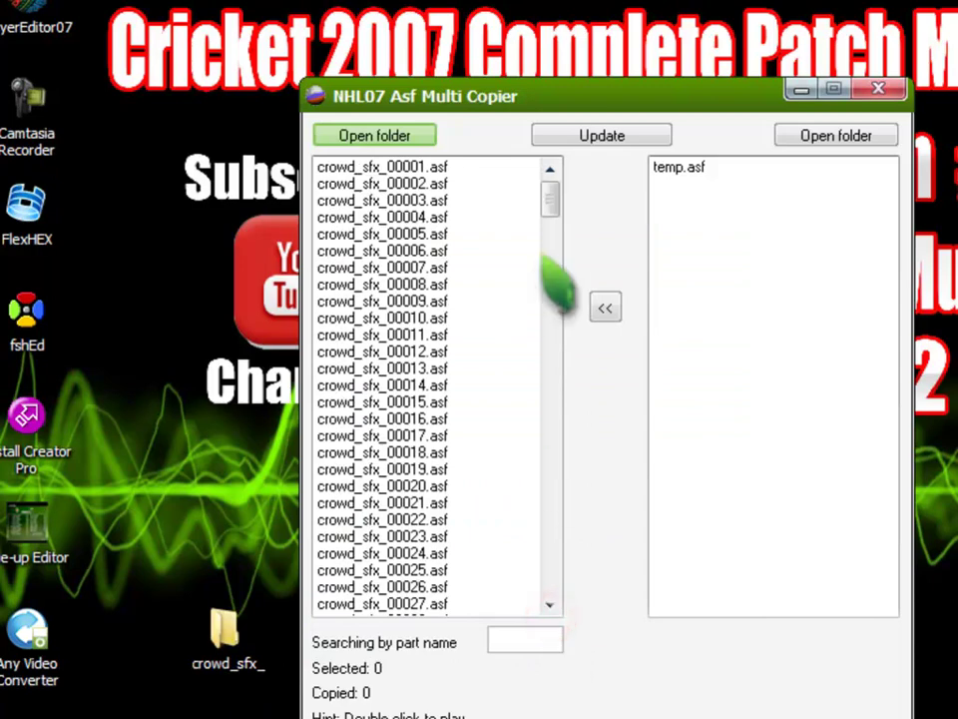